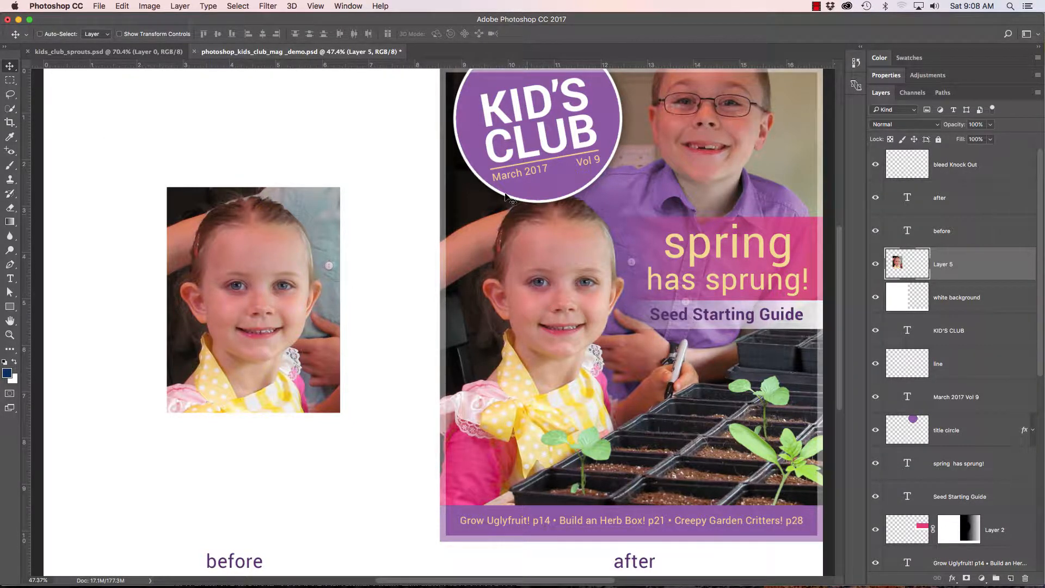
Select the KID'S CLUB title, the spring has sprung! headline, the three sprouts, the main photo and the before photo one by one on the canvas
left_click(520, 144, "super")
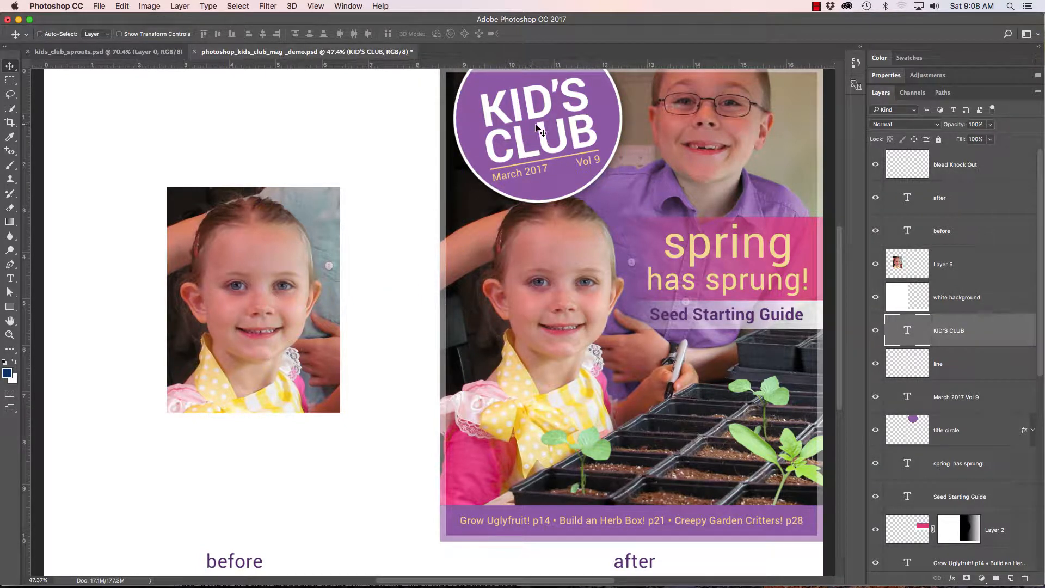
left_click(788, 257, "super")
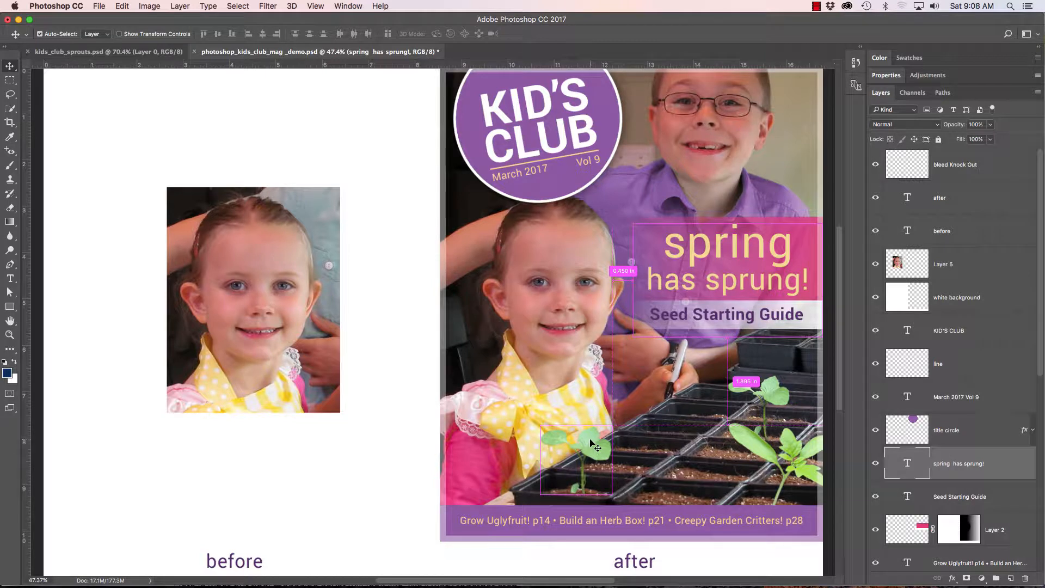
left_click(591, 443, "super")
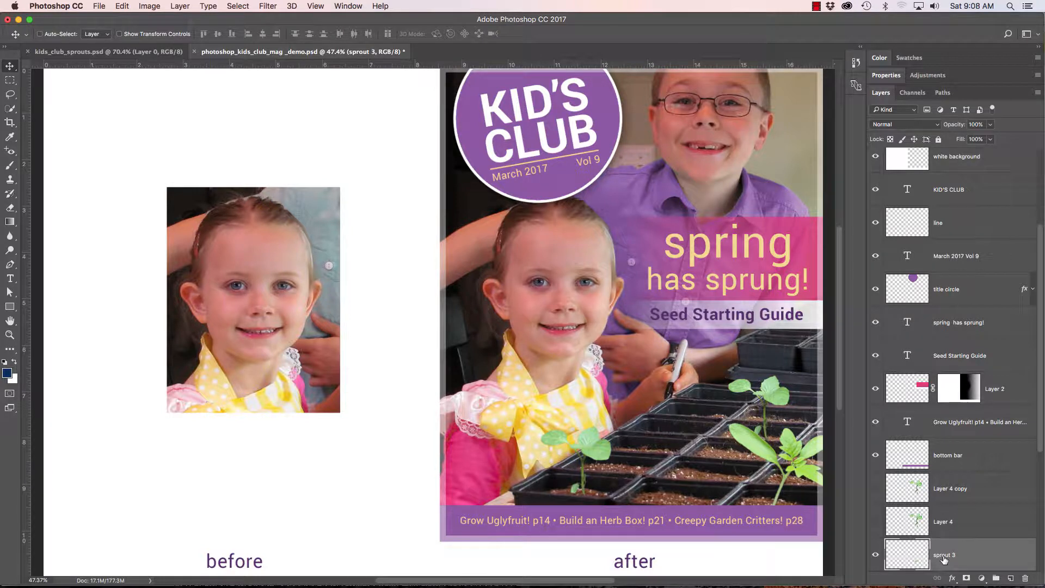
left_click(776, 396, "super")
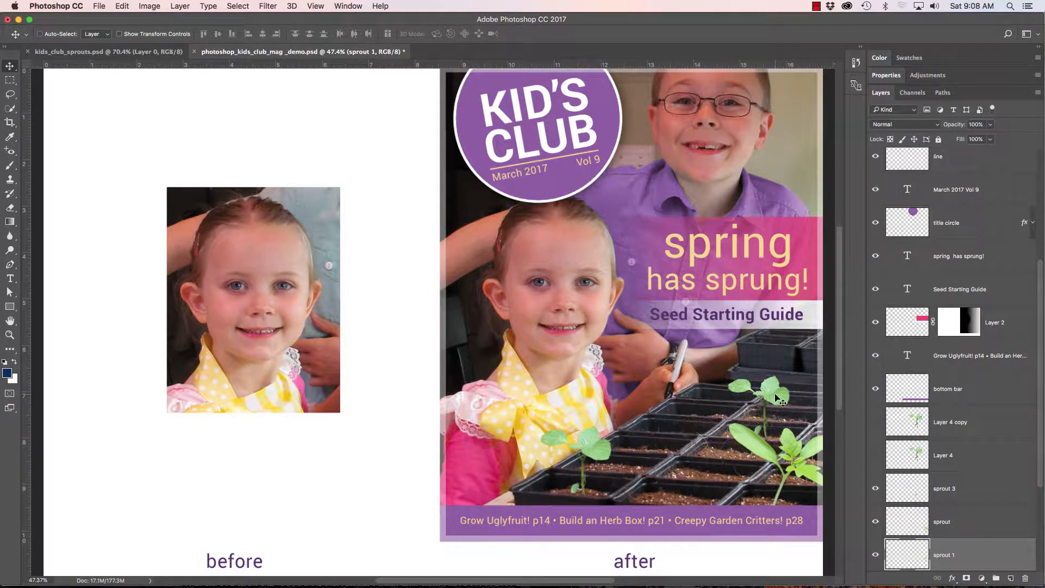
left_click(761, 453, "super")
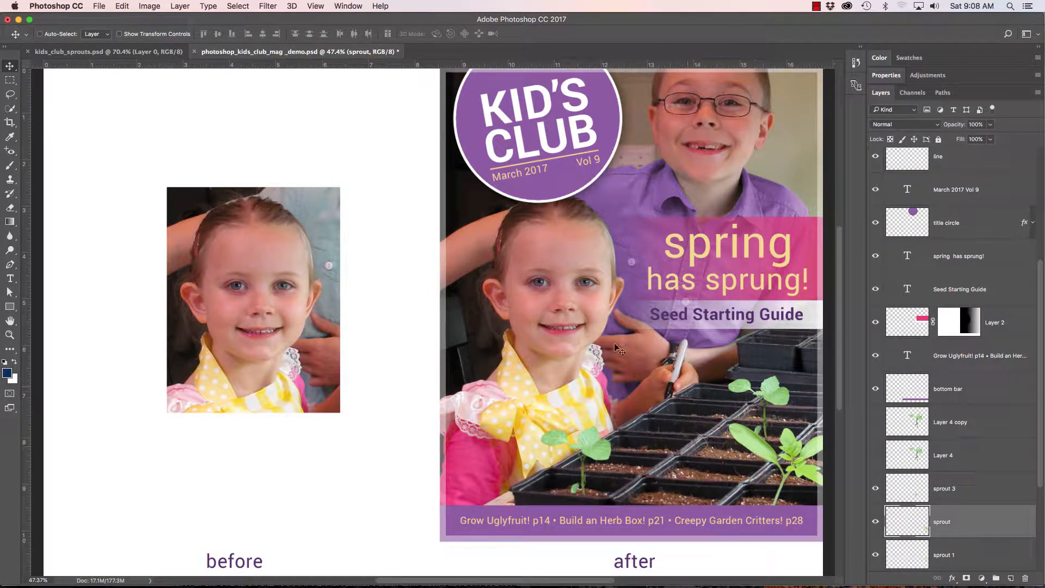
left_click(560, 258, "super")
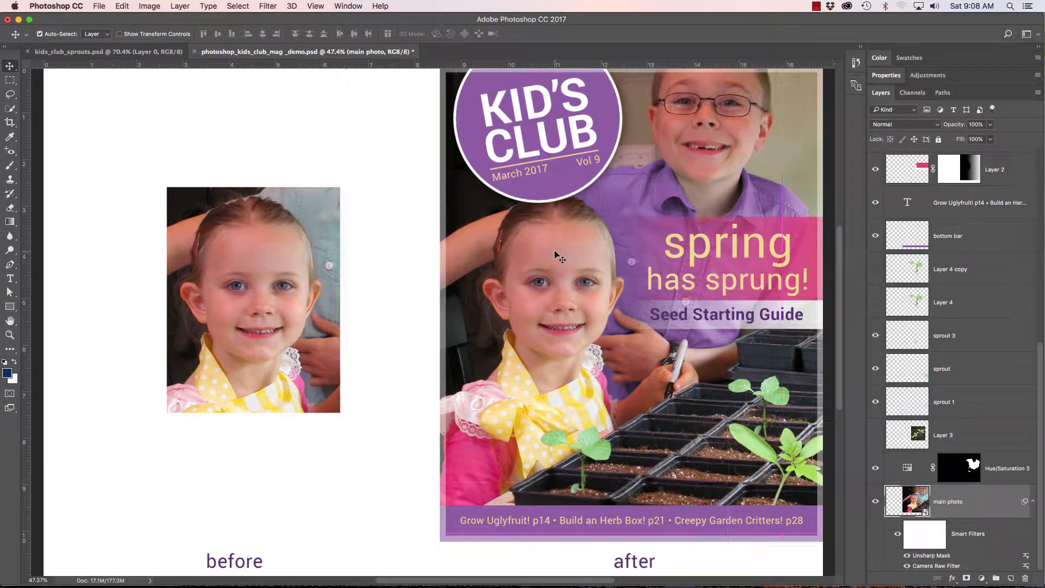
left_click(260, 249, "super")
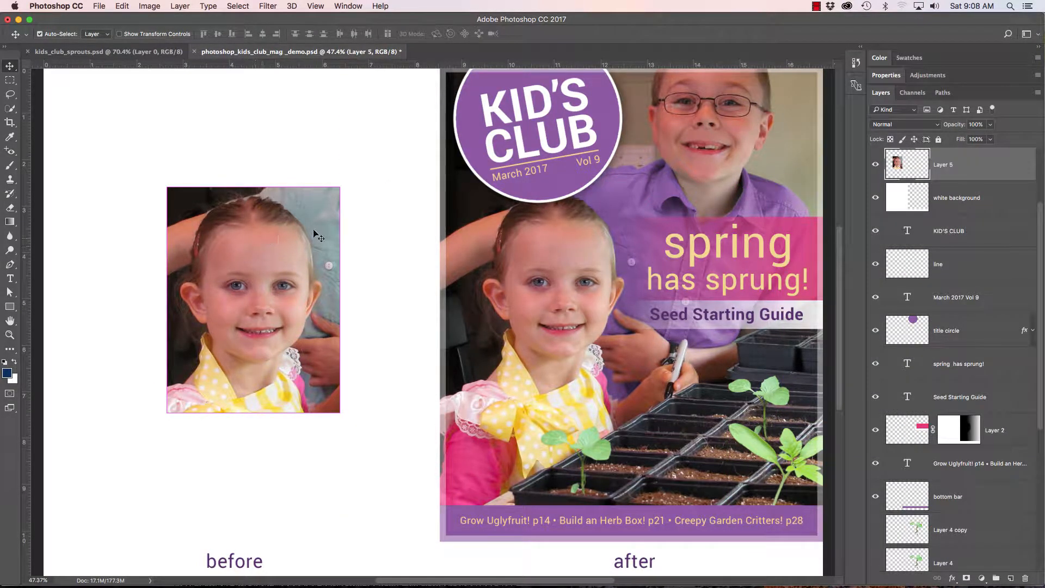
Select the title and the main photo on the canvas, then the spring has sprung! headline, adding the title to that selection
left_click(557, 147, "super")
left_click(682, 136, "super")
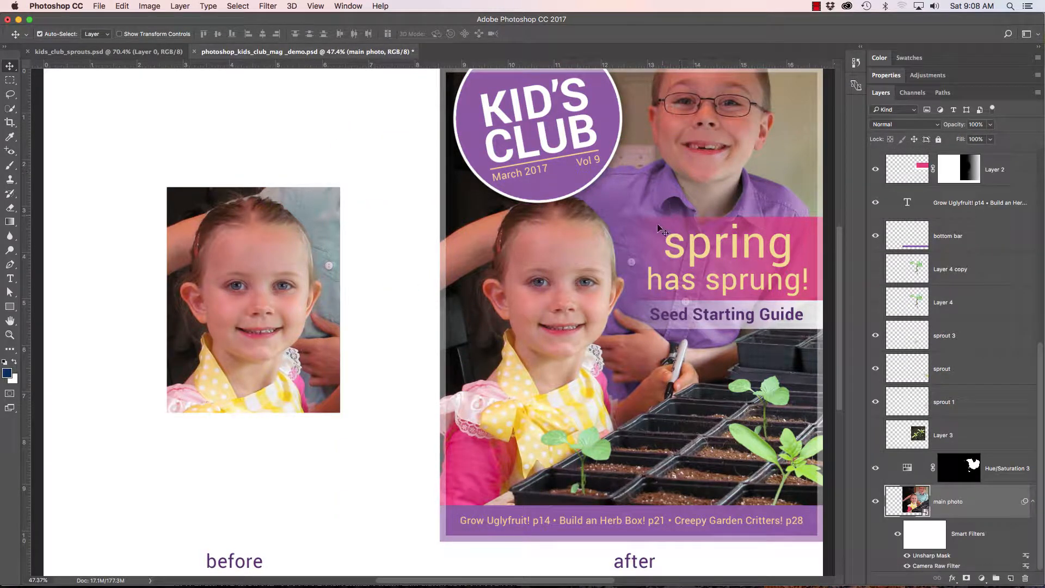
left_click(673, 243, "super")
left_click(555, 151, "shift+super")
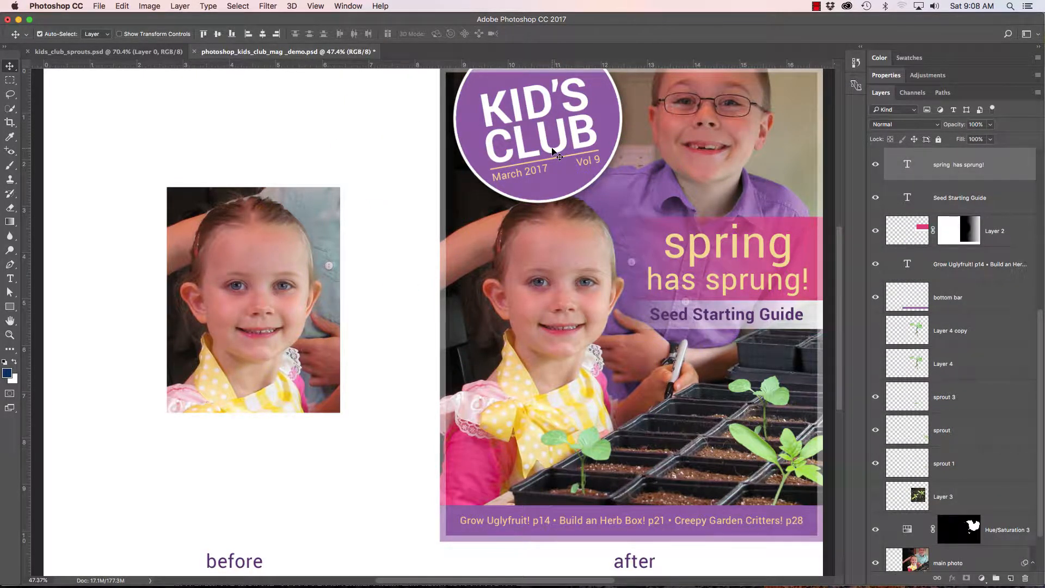
Try opacities of 48%, 54% and 31% on the before photo's Layer 5, then restore it to 100%
left_click(266, 246, "super")
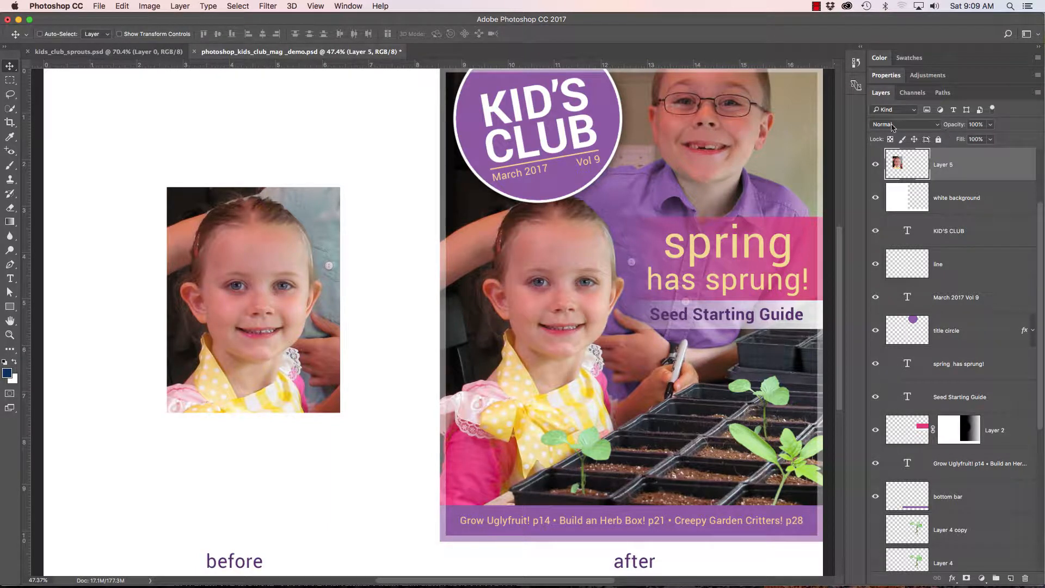
left_click(991, 125)
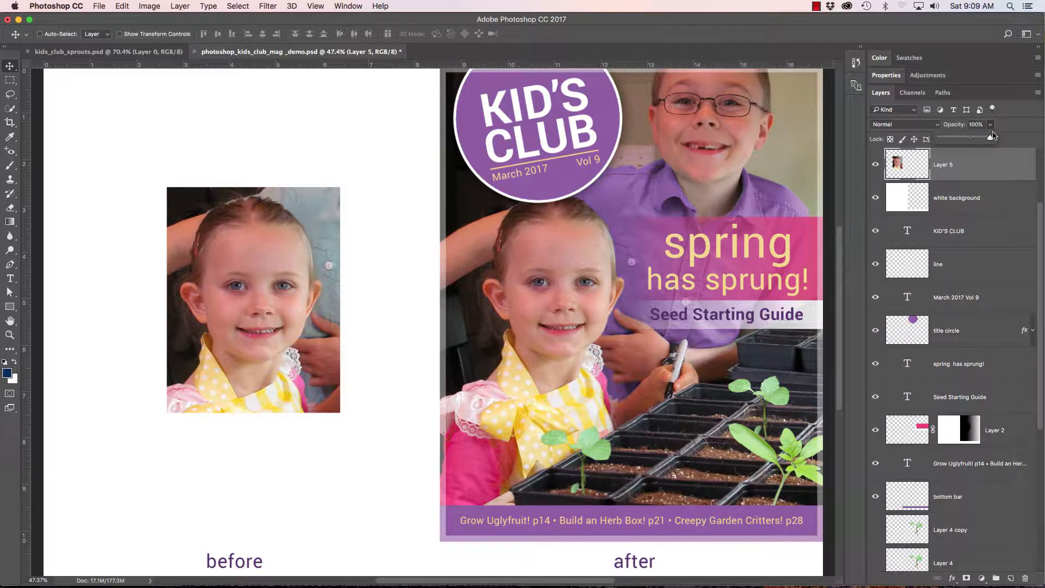
left_click(991, 126)
left_click_drag(958, 126, 932, 125)
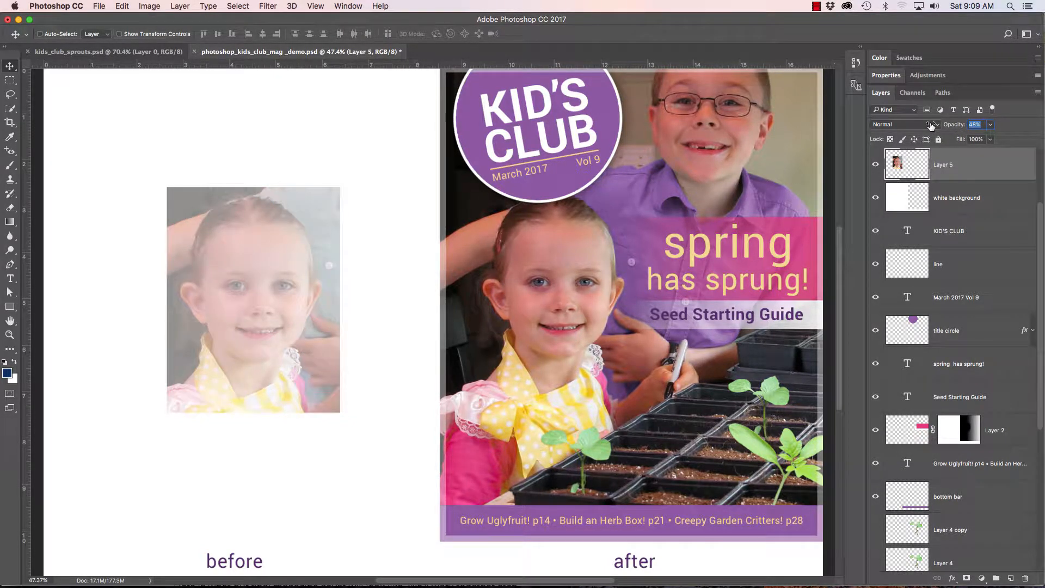
left_click_drag(931, 125, 935, 126)
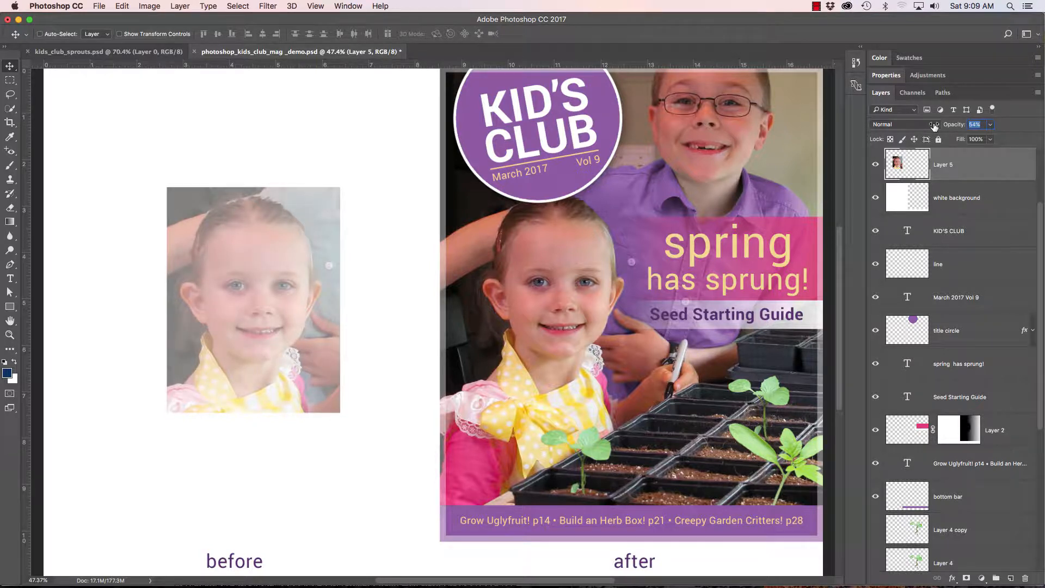
left_click_drag(932, 126, 921, 126)
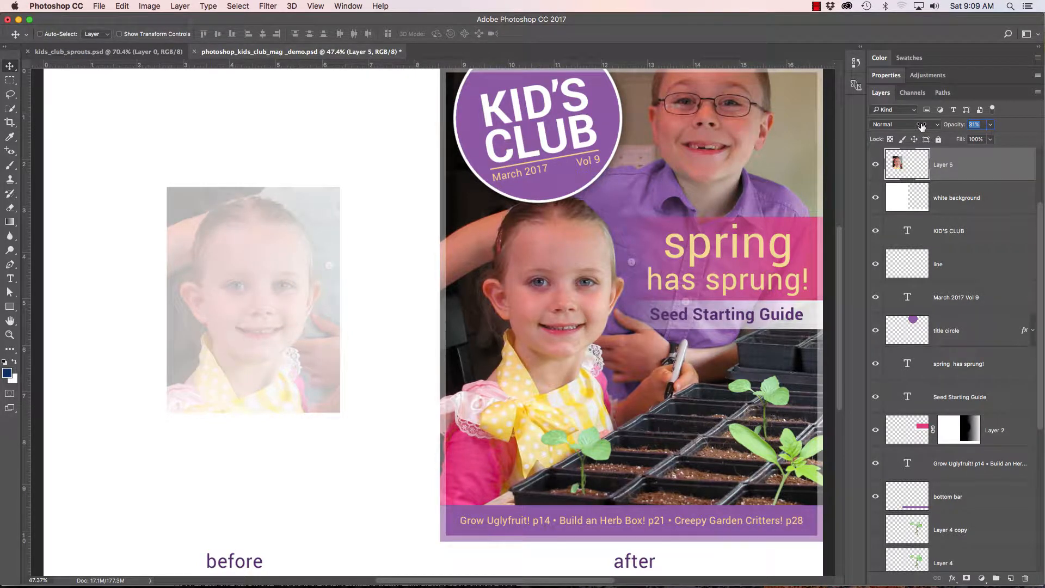
left_click_drag(921, 127, 924, 125)
left_click_drag(954, 126, 1006, 129)
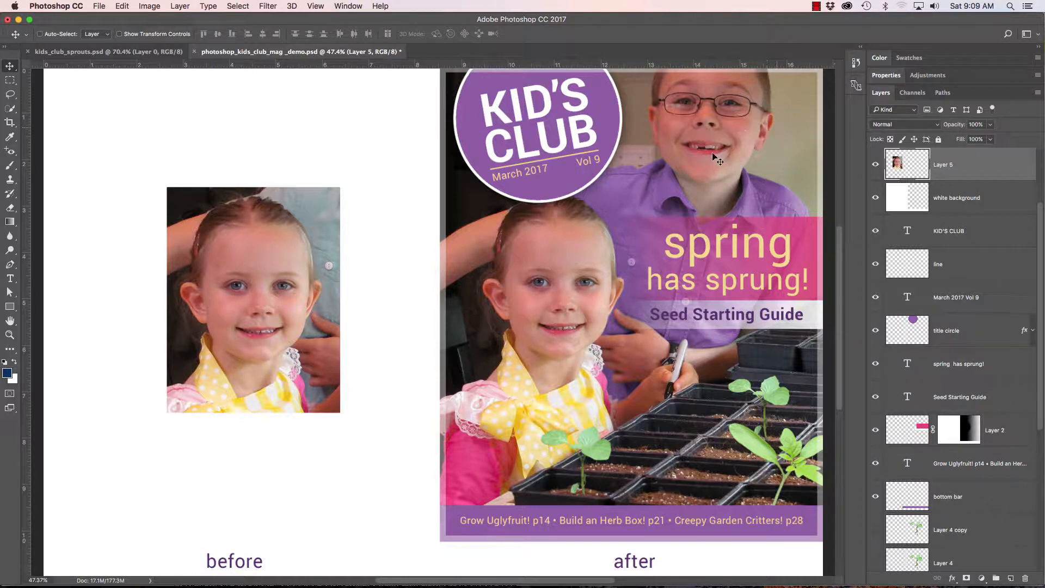
left_click(935, 125)
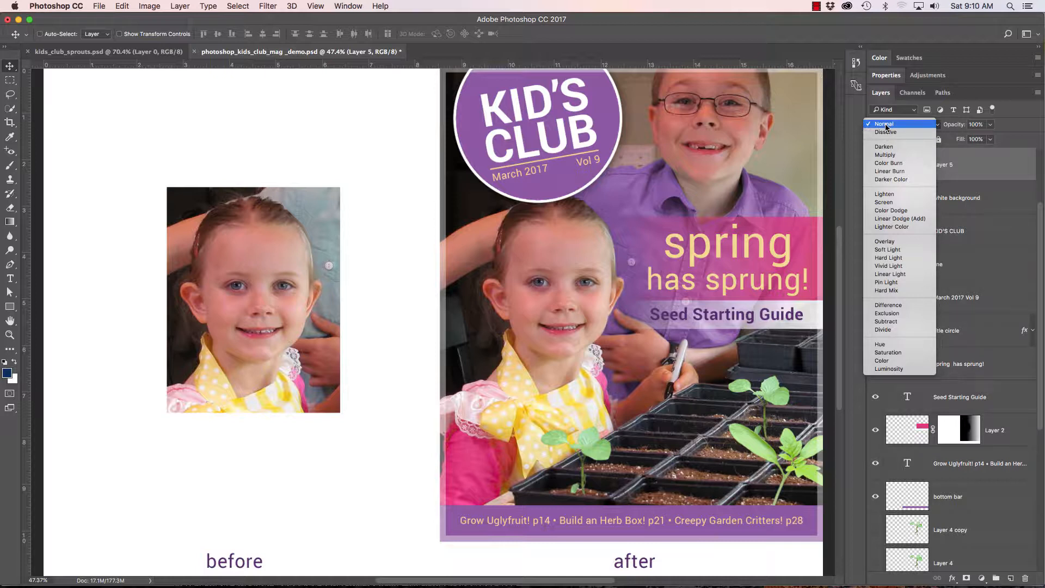
left_click(885, 126)
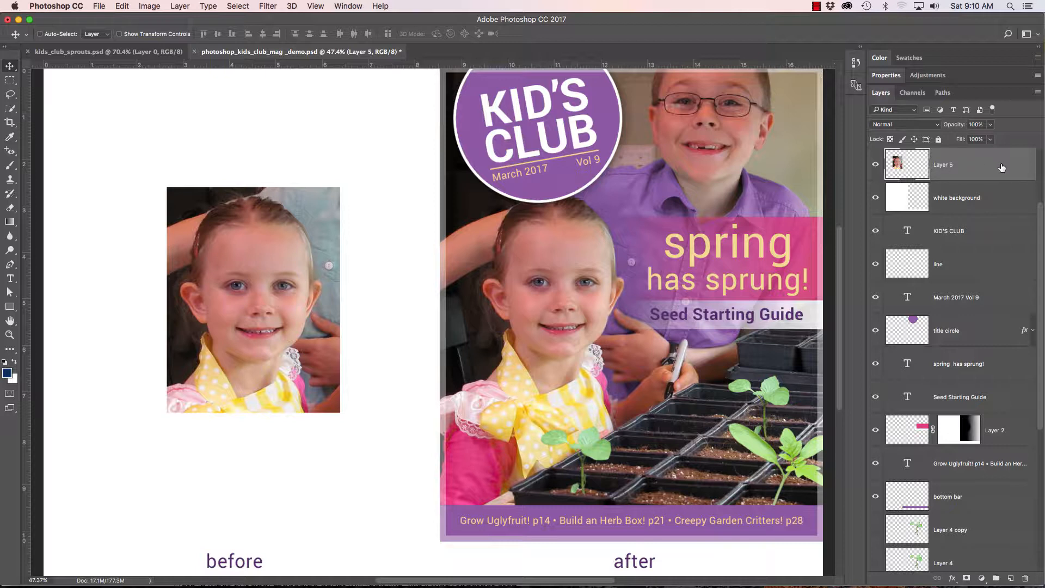
Duplicate Layer 5, try moving the copy sideways toward the cover, and undo the move
left_click_drag(1002, 166, 1011, 578)
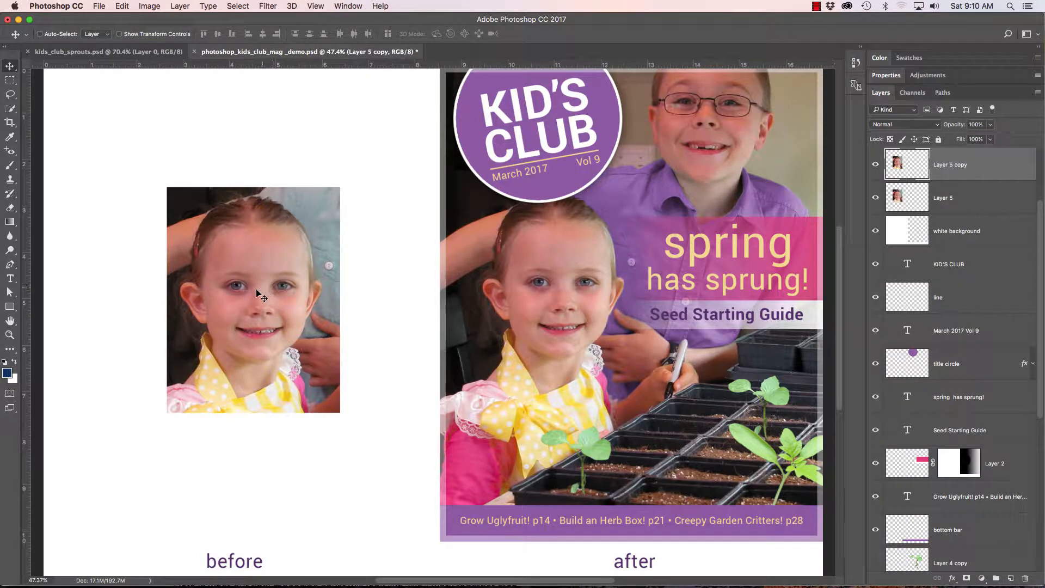
left_click_drag(258, 293, 393, 293)
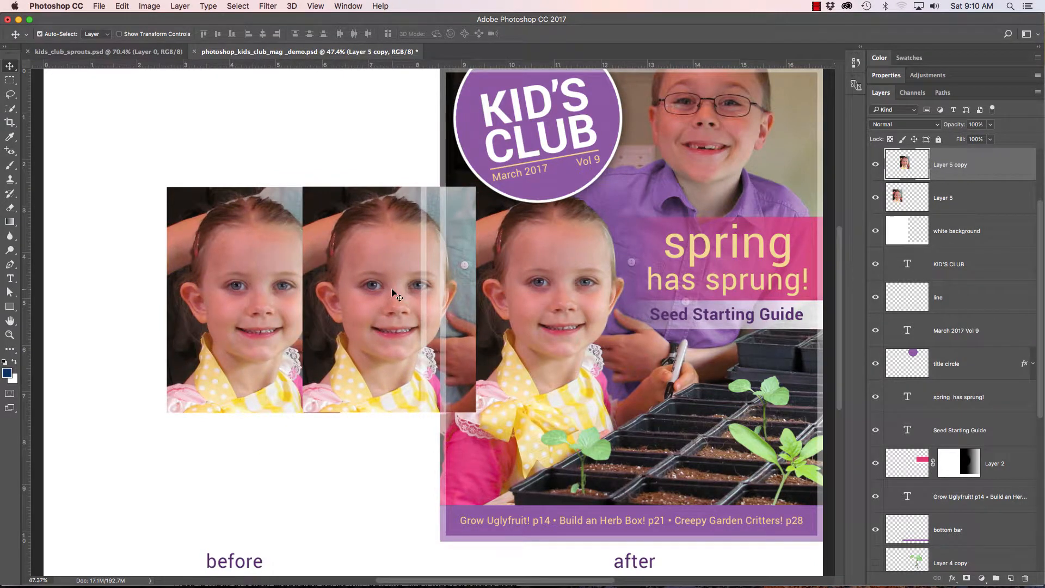
key("super+z")
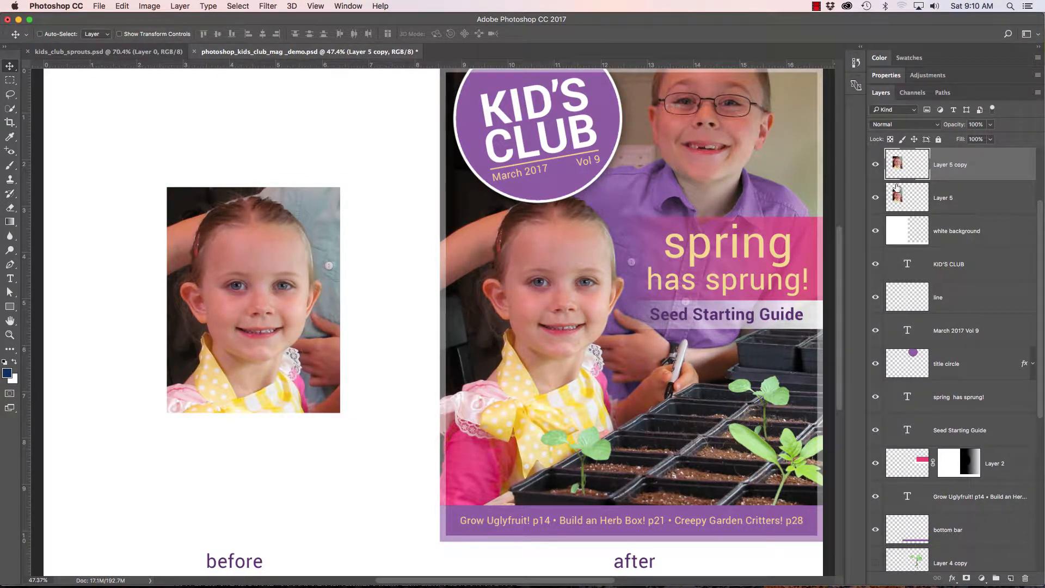
Set the blend mode of Layer 5 copy to Multiply
scroll(936, 185, "up", 1)
scroll(937, 187, "up", 2)
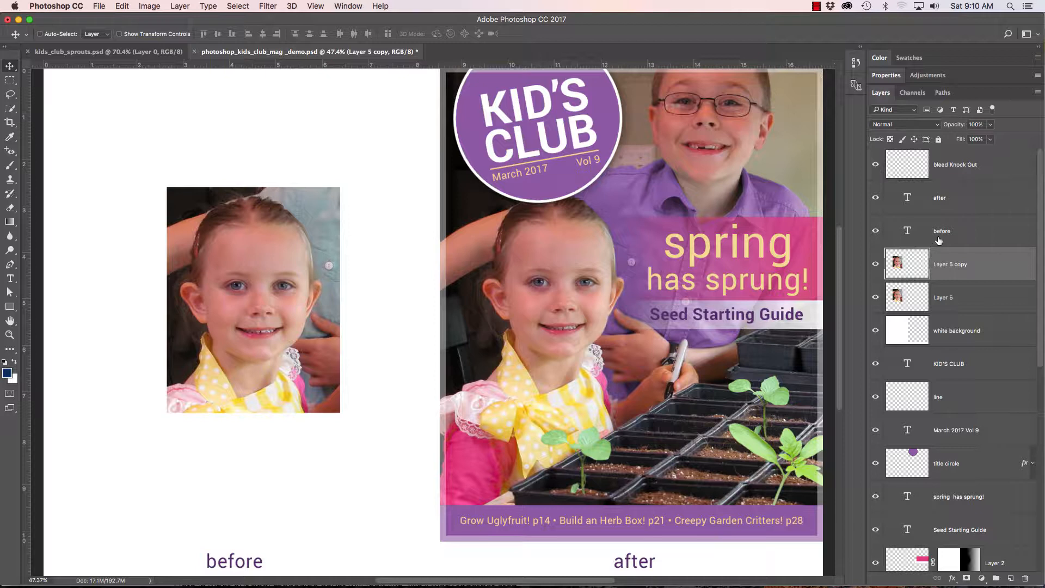
left_click(901, 125)
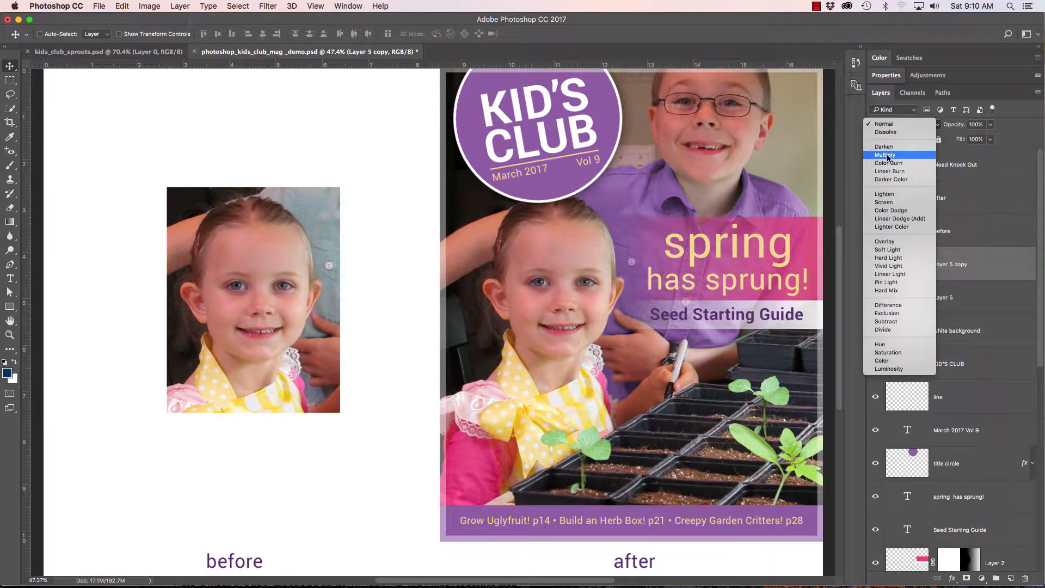
left_click(885, 155)
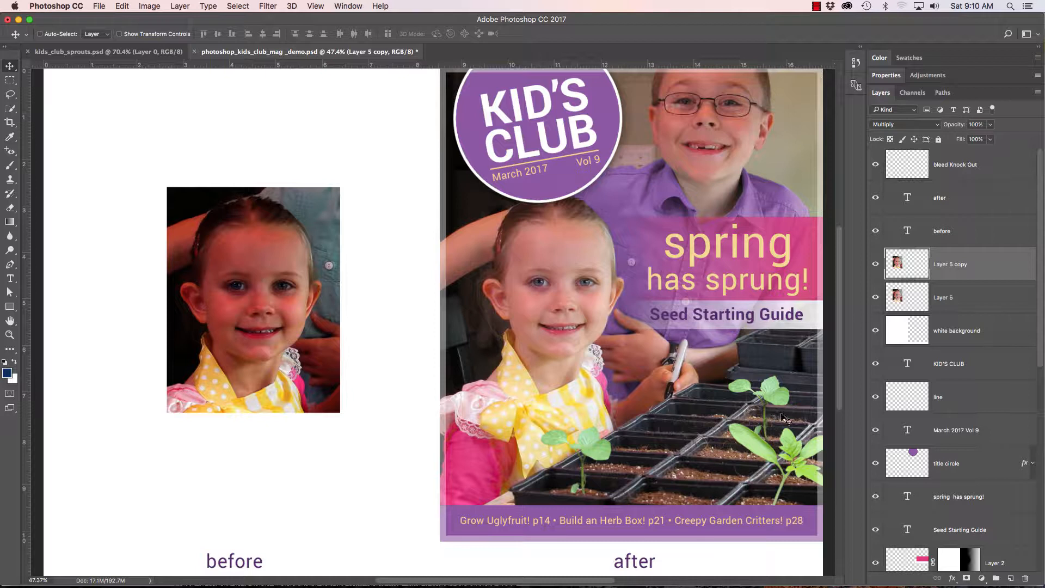
Duplicate the sprout 3 layer and set the copy's blend mode to Multiply
key("super")
left_click(592, 449, "super")
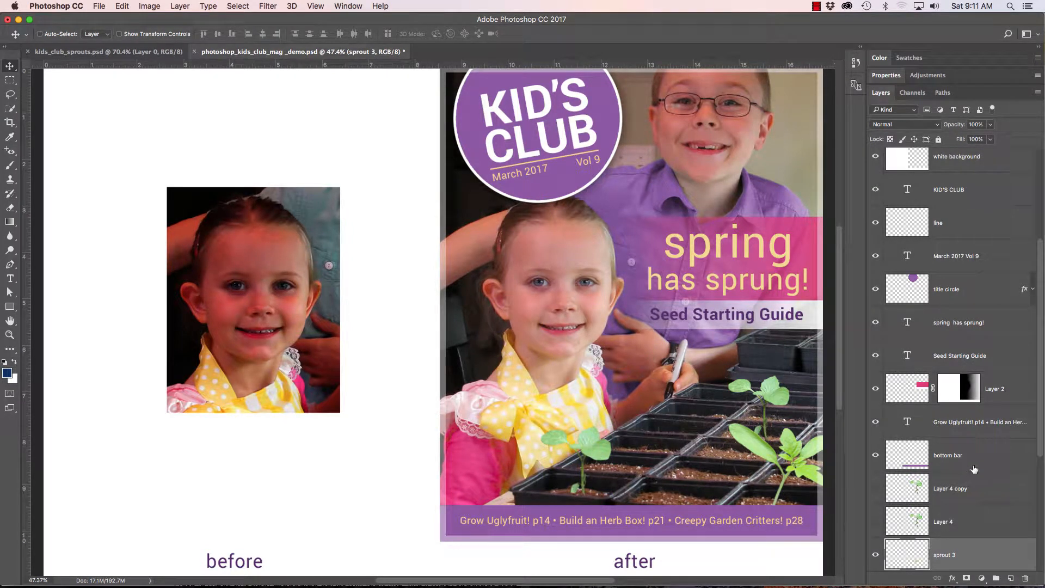
scroll(973, 469, "down", 3)
left_click_drag(978, 441, 1011, 578)
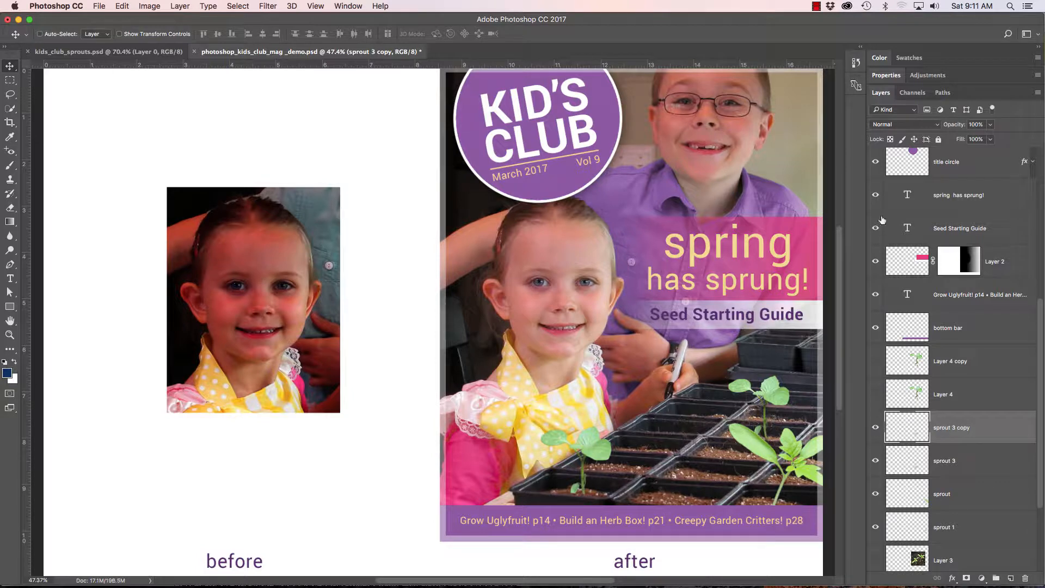
left_click(895, 126)
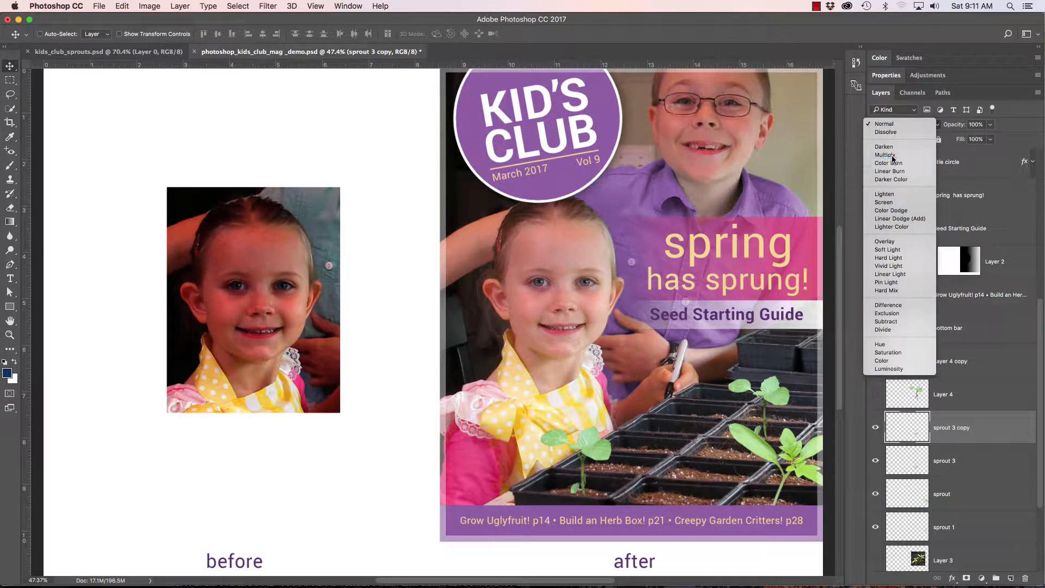
left_click(891, 155)
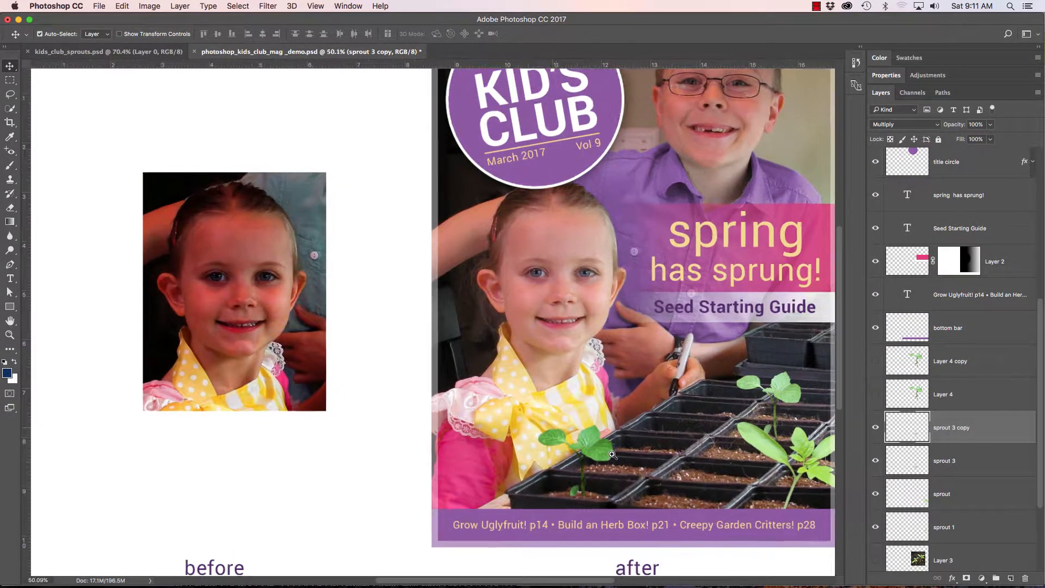
Examine the sprout beside the girl's bow up close and compare it with the sprout 3 copy layer hidden
left_click_drag(579, 449, 575, 338)
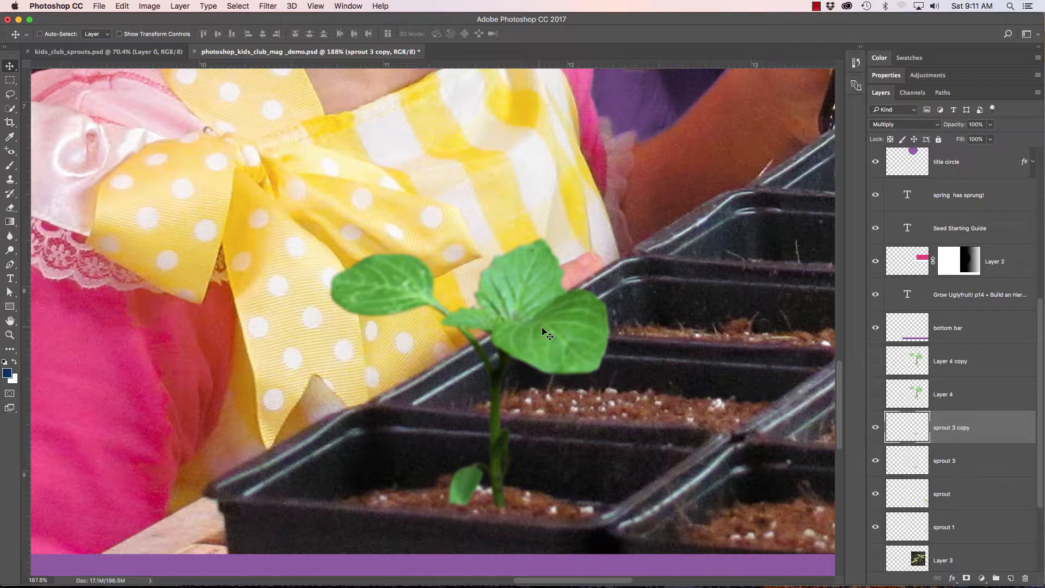
left_click_drag(554, 332, 487, 324)
left_click_drag(587, 319, 507, 324)
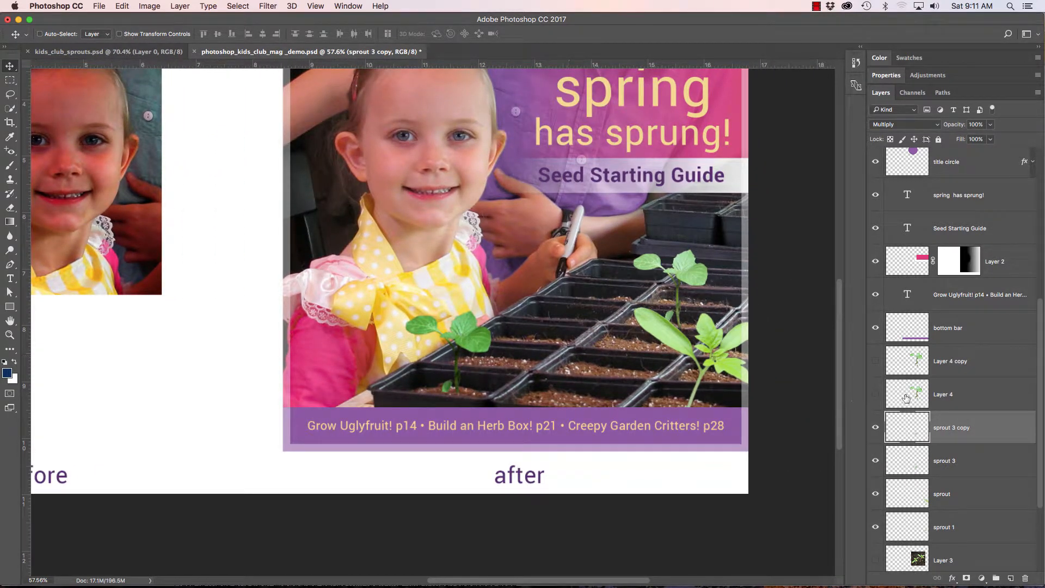
left_click(875, 428)
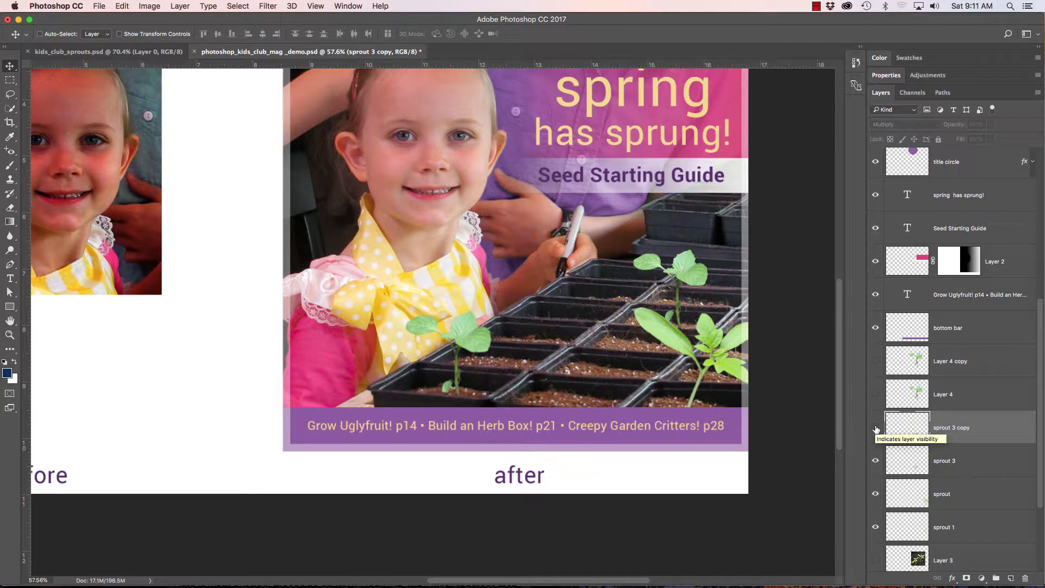
Merge the sprout 3 copy and sprout 3 layers, and check the merged layer by hiding and showing it
left_click(988, 461, "shift")
right_click(990, 426)
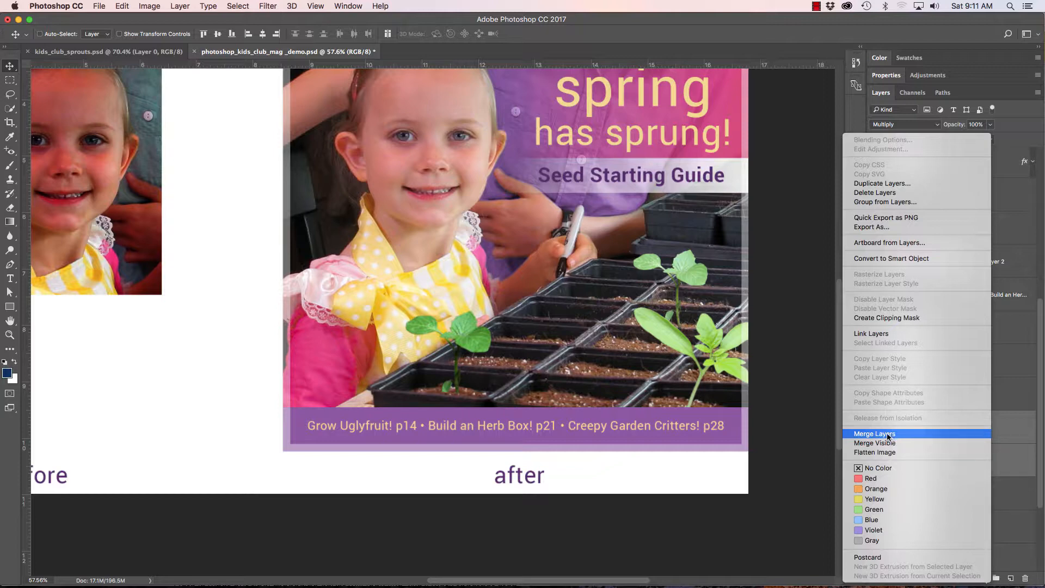
left_click(922, 435)
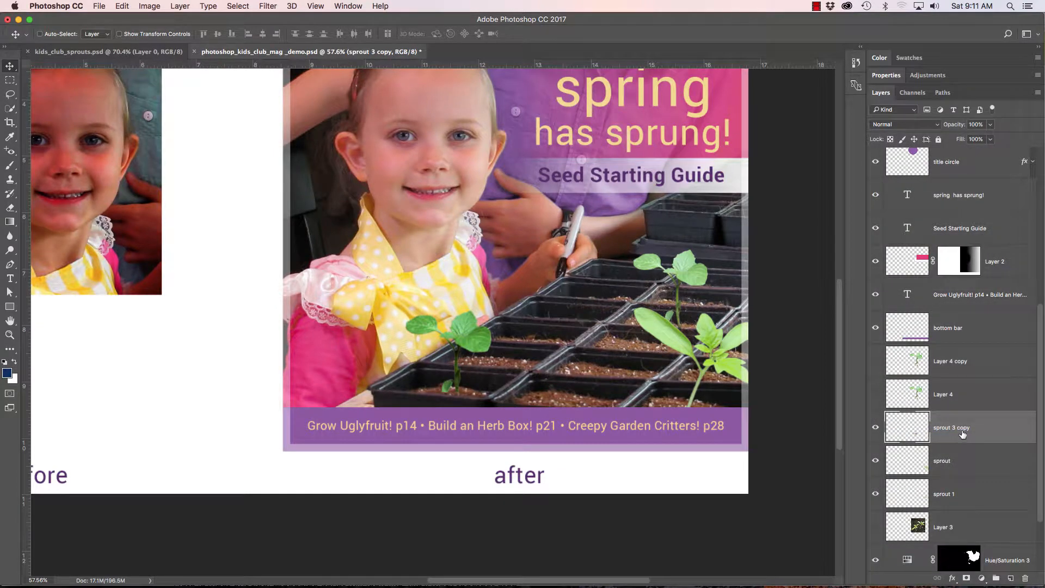
left_click(875, 428)
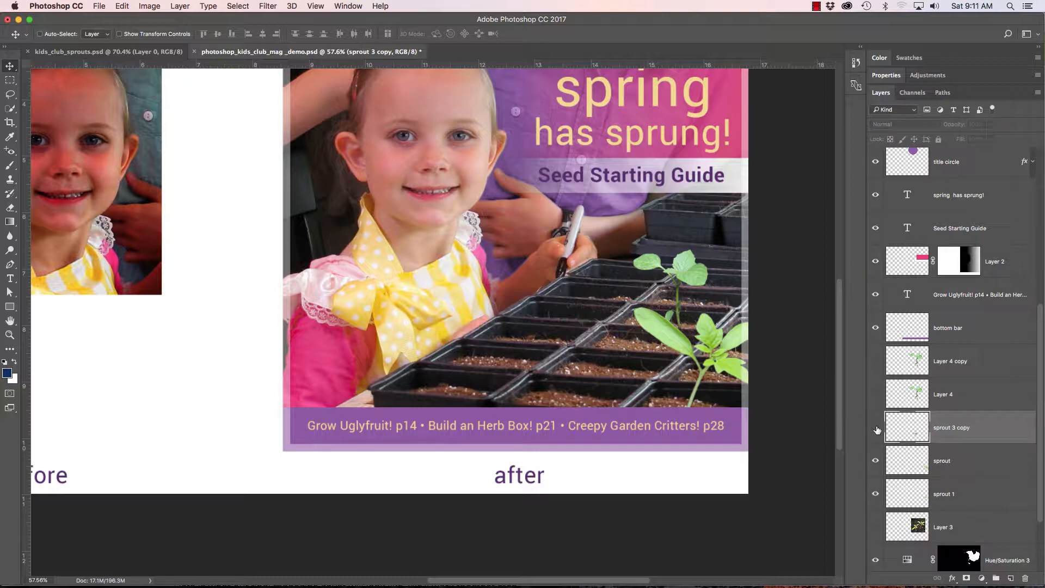
left_click(876, 427)
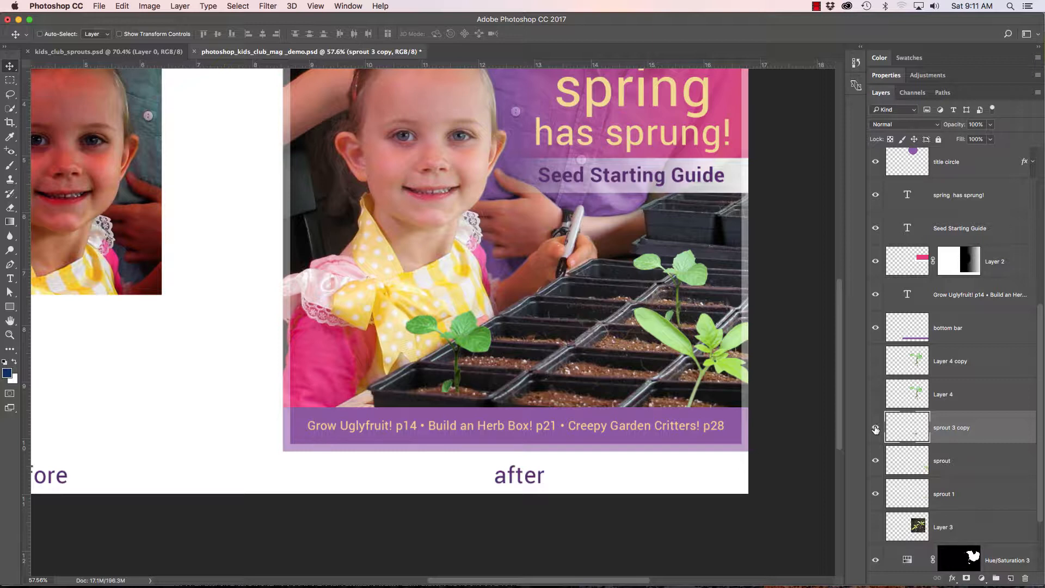
left_click(928, 125)
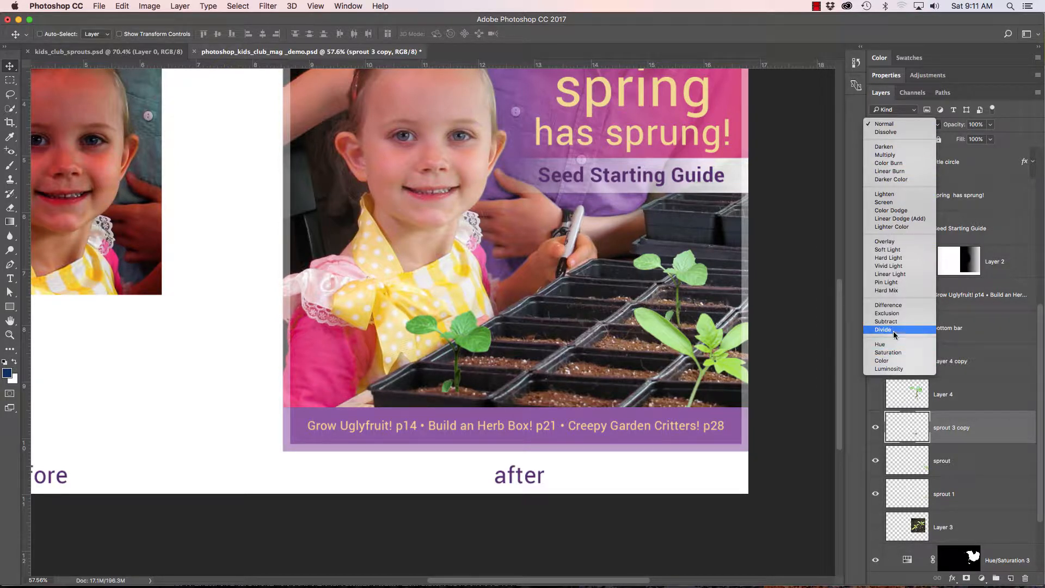
left_click(885, 125)
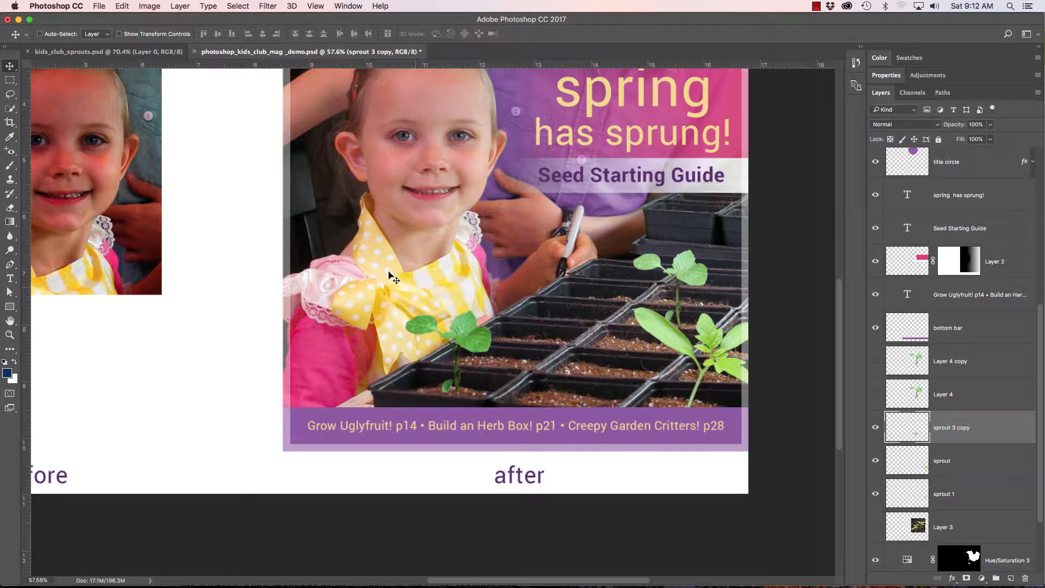
Lower the opacity of Layer 5 copy over the before photo to 30%, and delete that layer
left_click_drag(373, 266, 445, 297)
left_click_drag(334, 265, 442, 316)
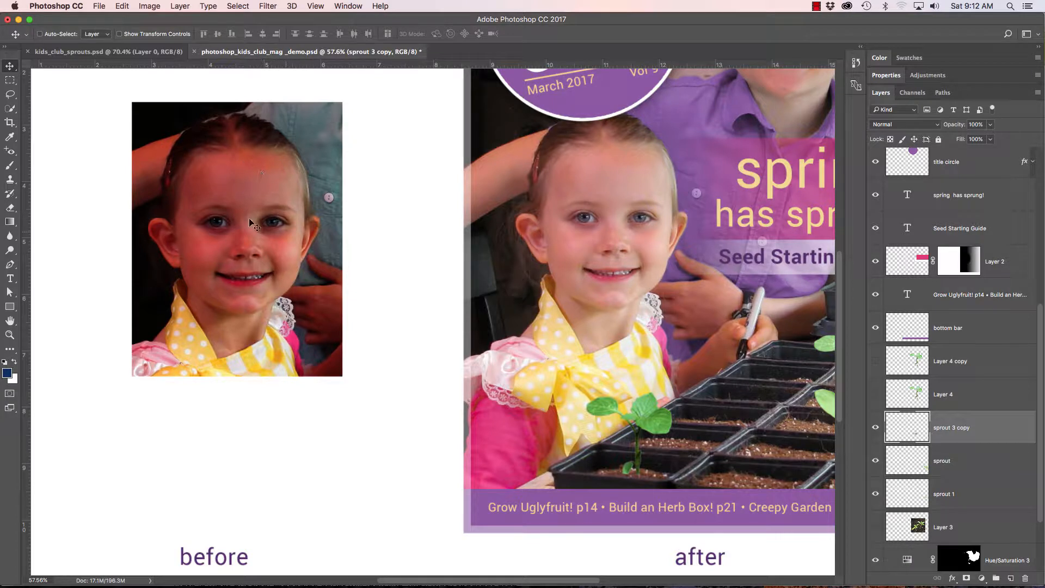
left_click_drag(271, 226, 339, 230)
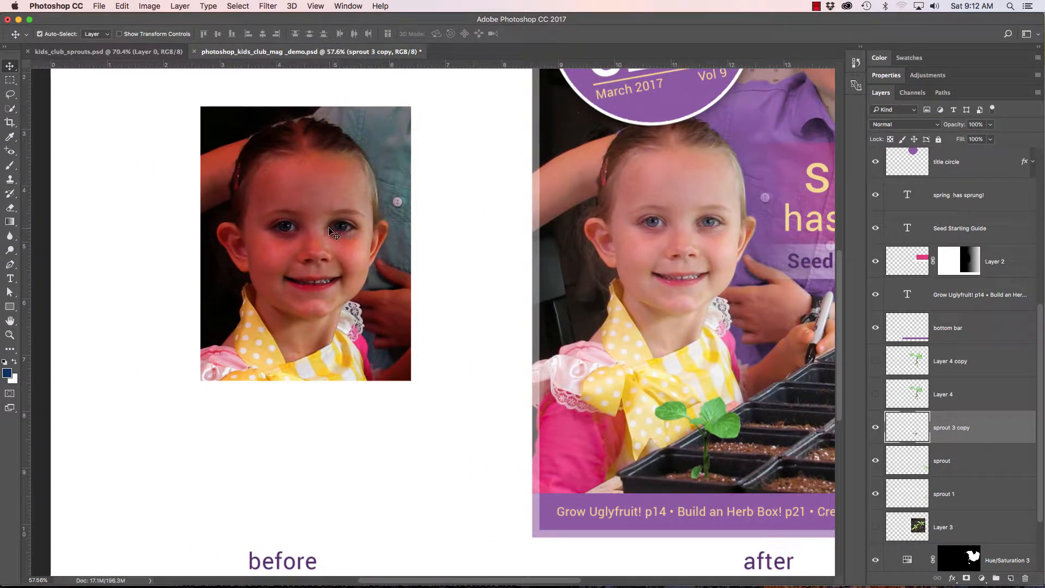
left_click(330, 231, "super")
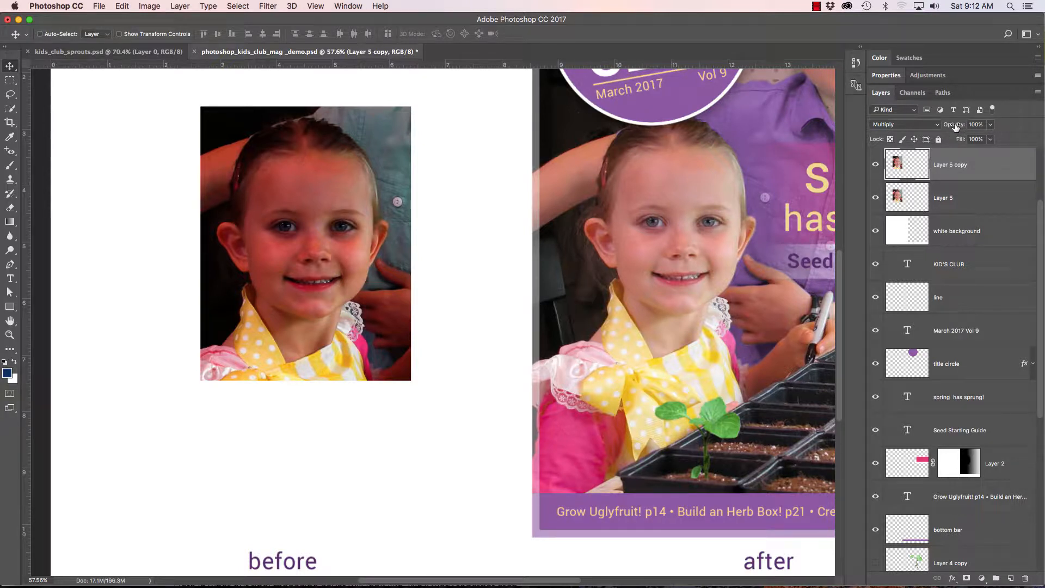
left_click_drag(955, 126, 921, 126)
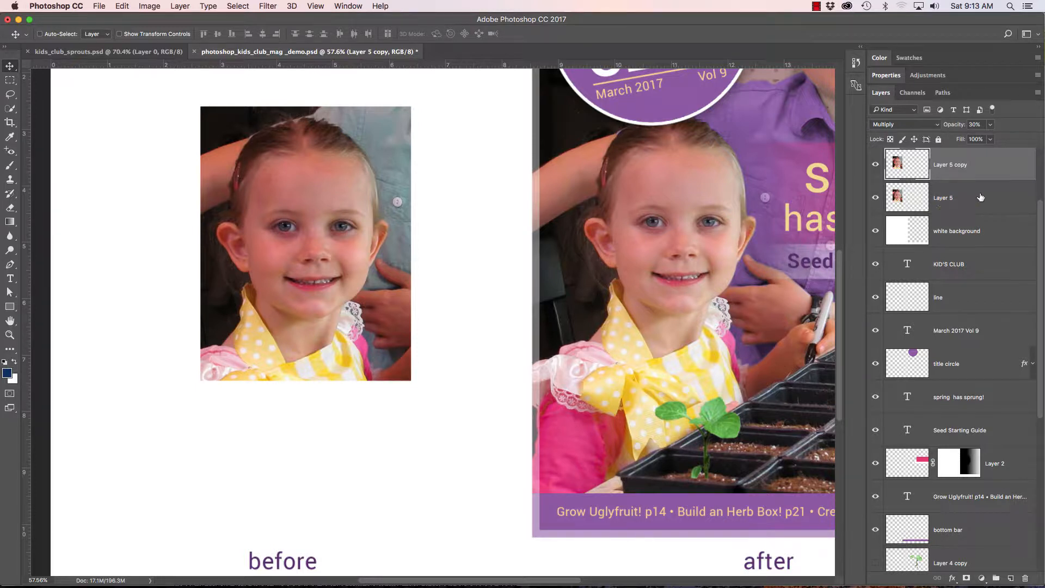
key("Delete")
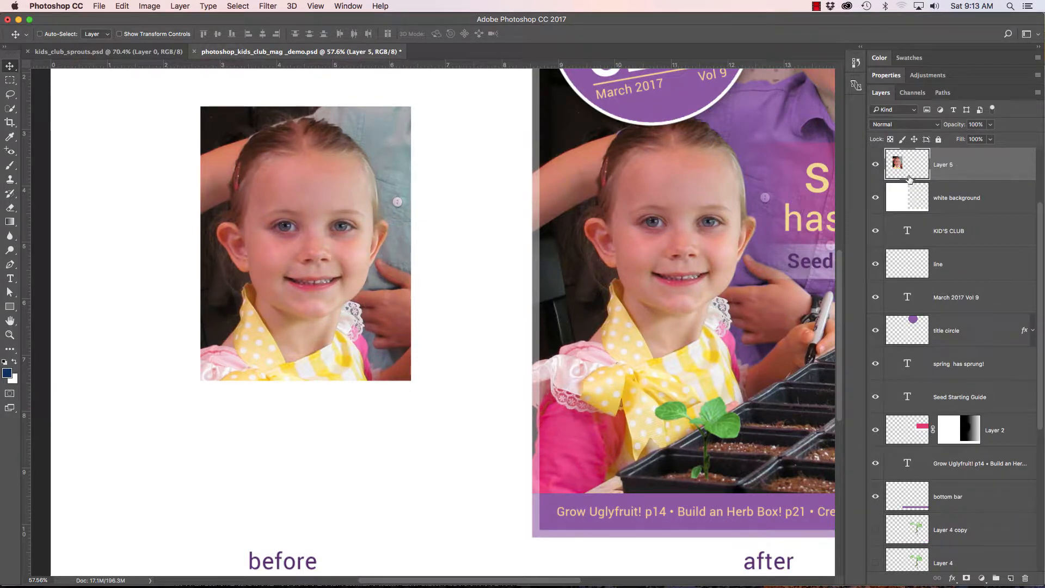
Make an irregular freehand lasso selection across the before photo with a 5 px feather, and add a new layer above Layer 5
scroll(947, 243, "up", 3)
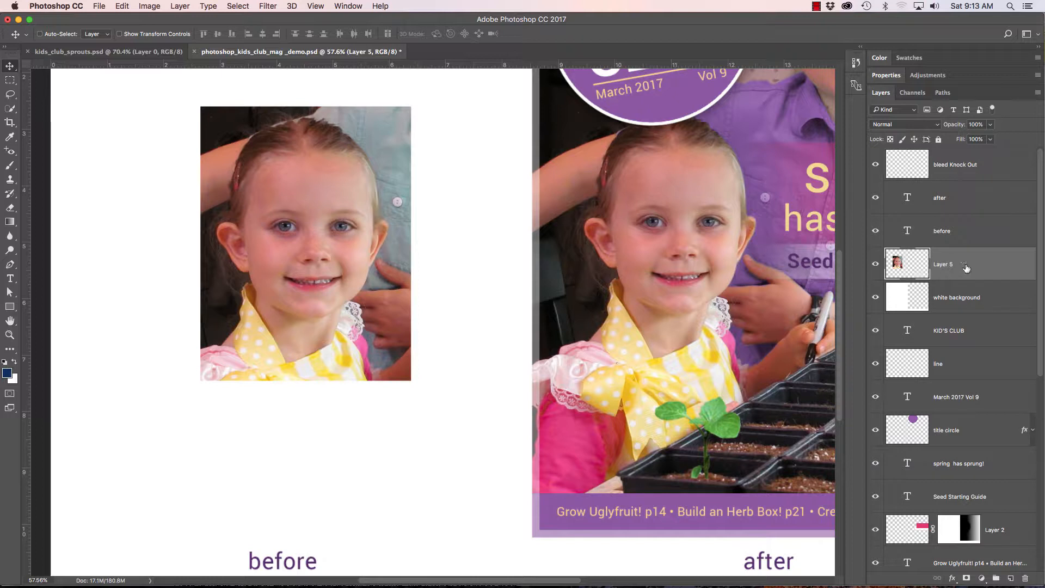
key("m")
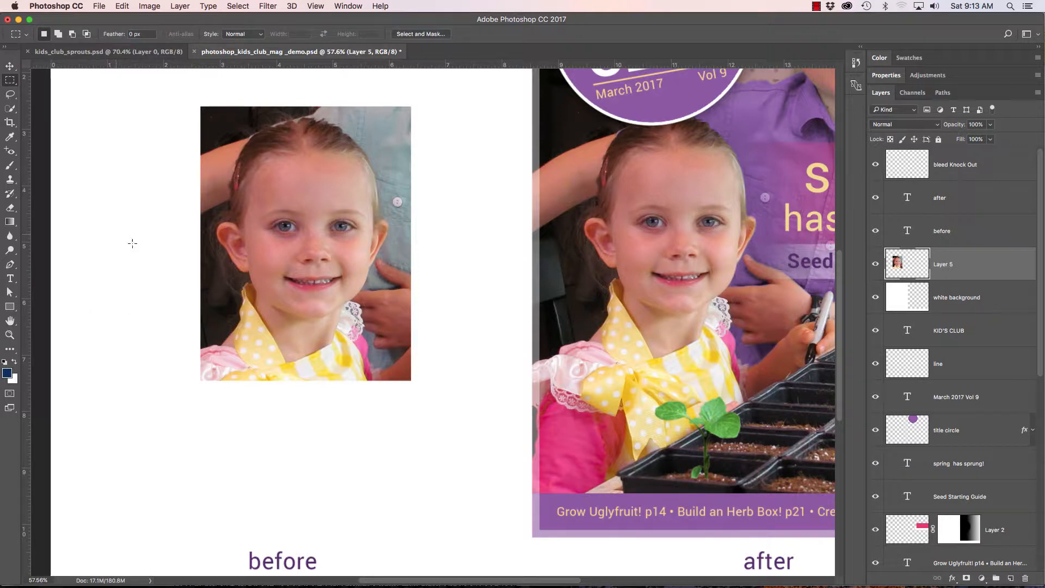
key("l")
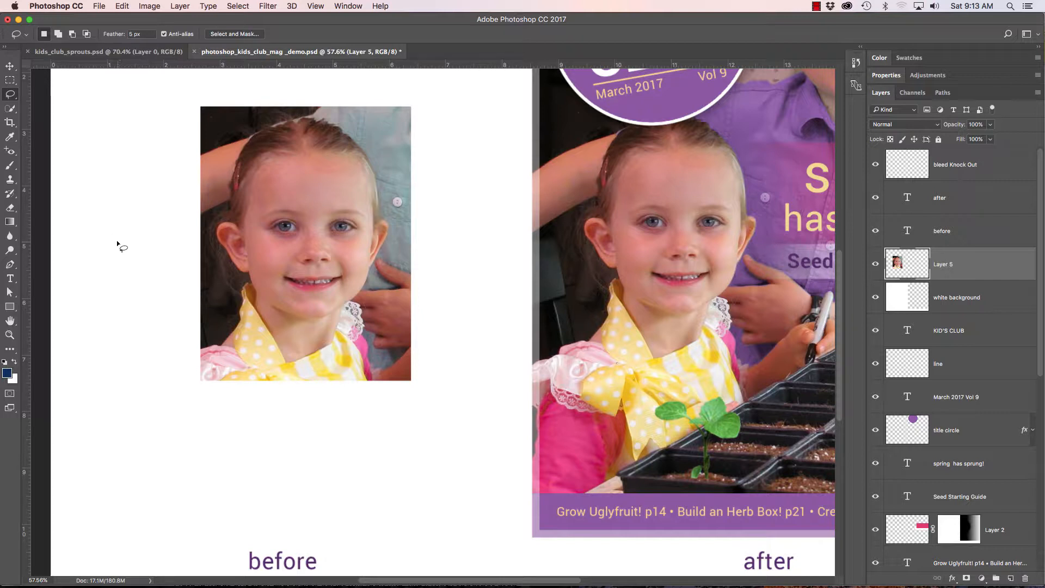
mouse_move(119, 240)
left_mouse_down()
mouse_move(126, 200)
mouse_move(161, 203)
mouse_move(239, 164)
mouse_move(308, 199)
mouse_move(371, 173)
mouse_move(478, 246)
mouse_move(464, 345)
mouse_move(375, 377)
mouse_move(215, 352)
mouse_move(107, 271)
mouse_move(120, 244)
left_mouse_up()
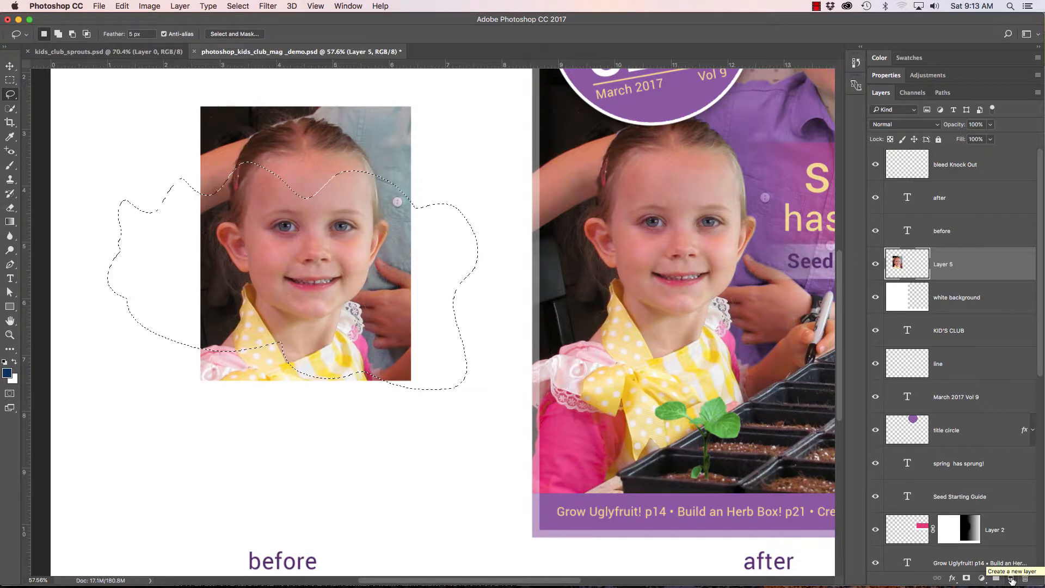
left_click(1010, 579)
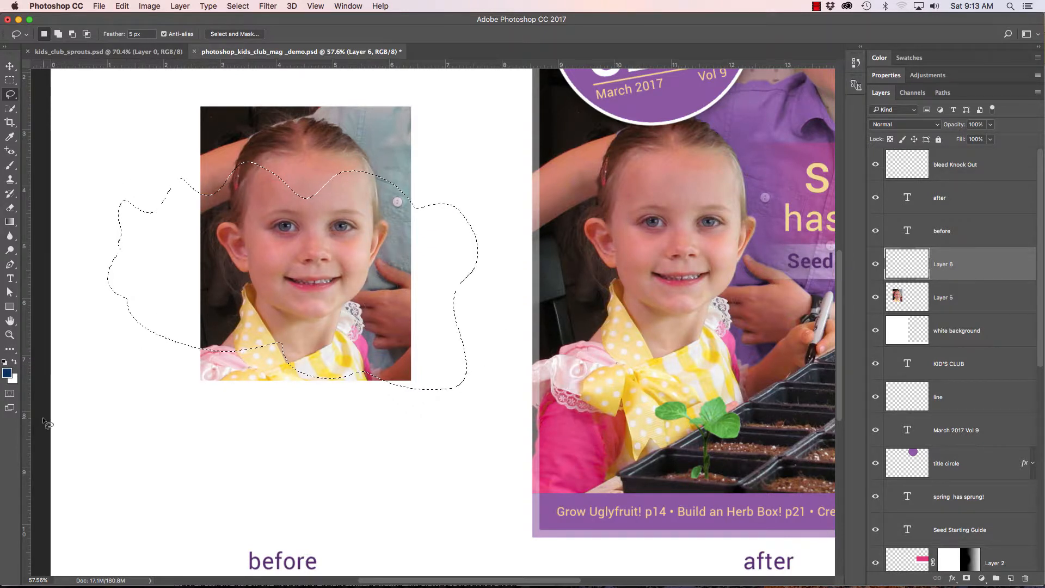
Choose a muted pink foreground color, about #d289bb, fill the lasso selection on Layer 6 with it, and deselect
left_click(9, 374)
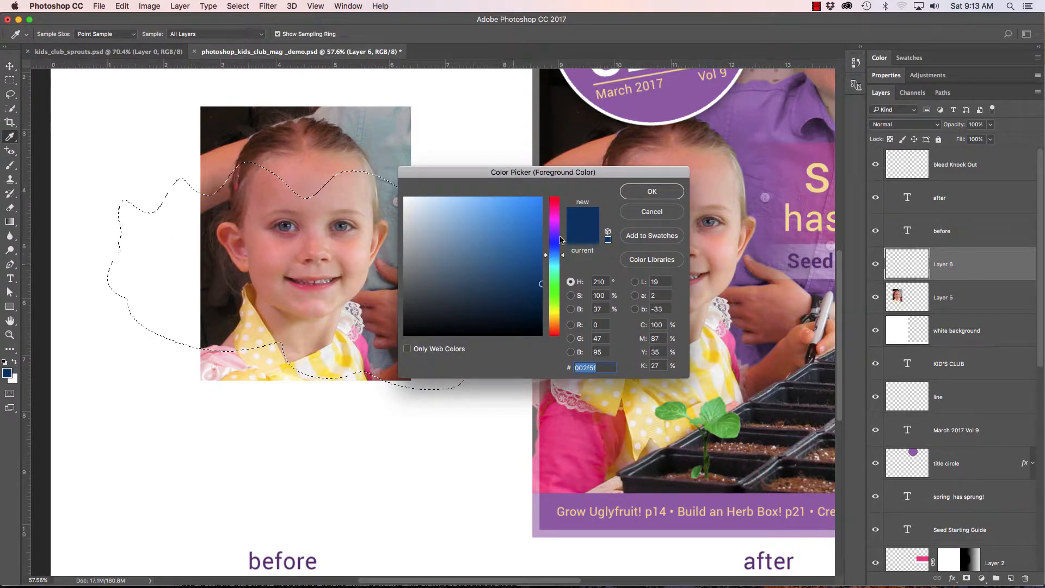
left_click_drag(560, 239, 560, 219)
left_click(473, 199)
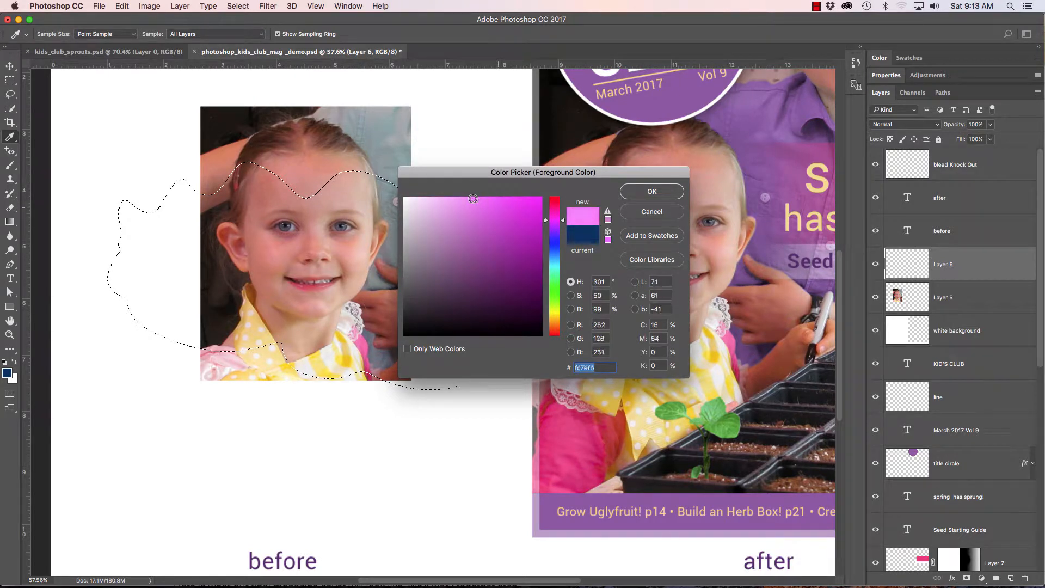
left_click(607, 220)
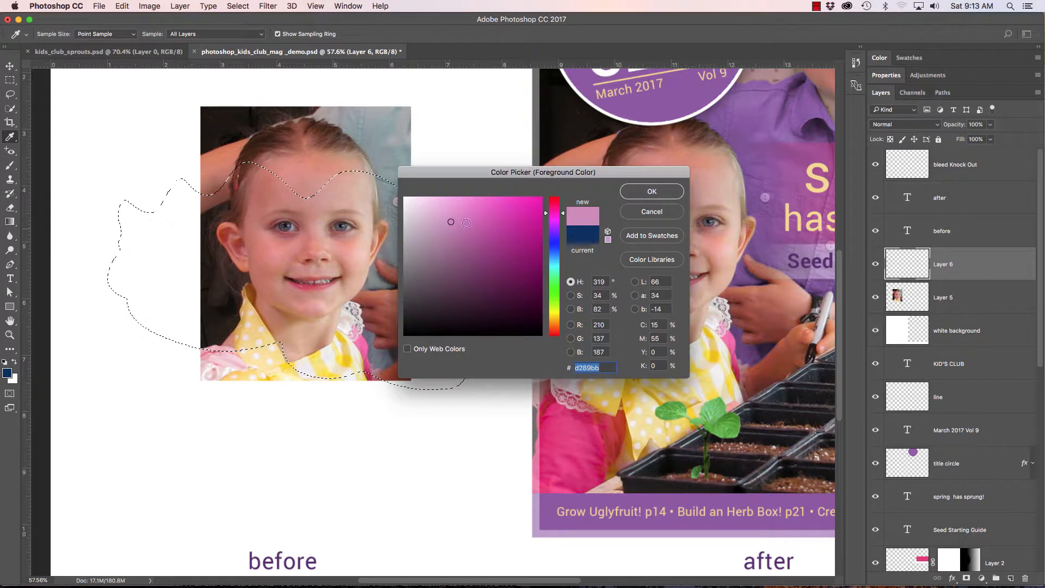
left_click(668, 194)
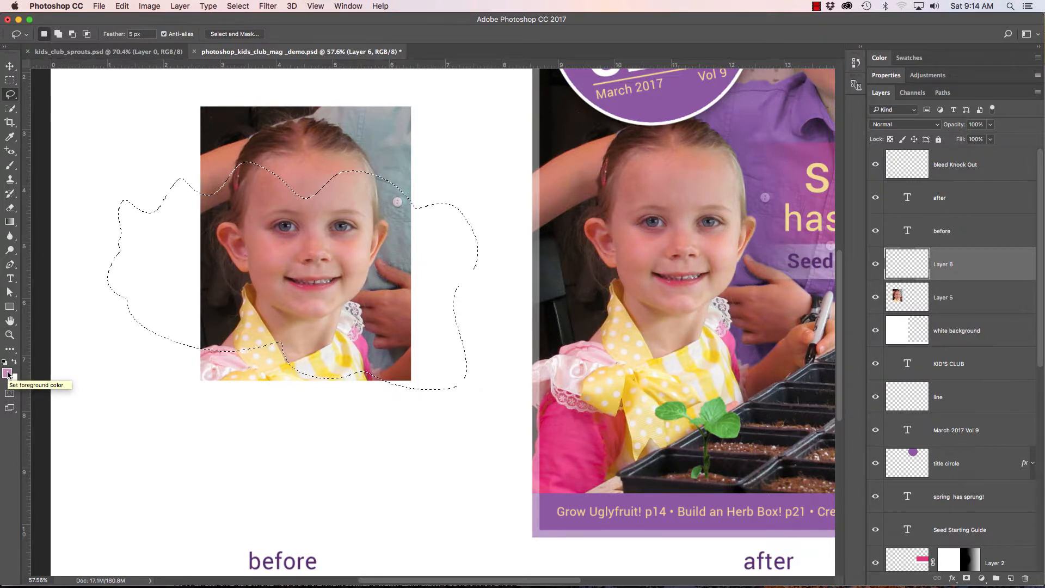
key("alt+BackSpace")
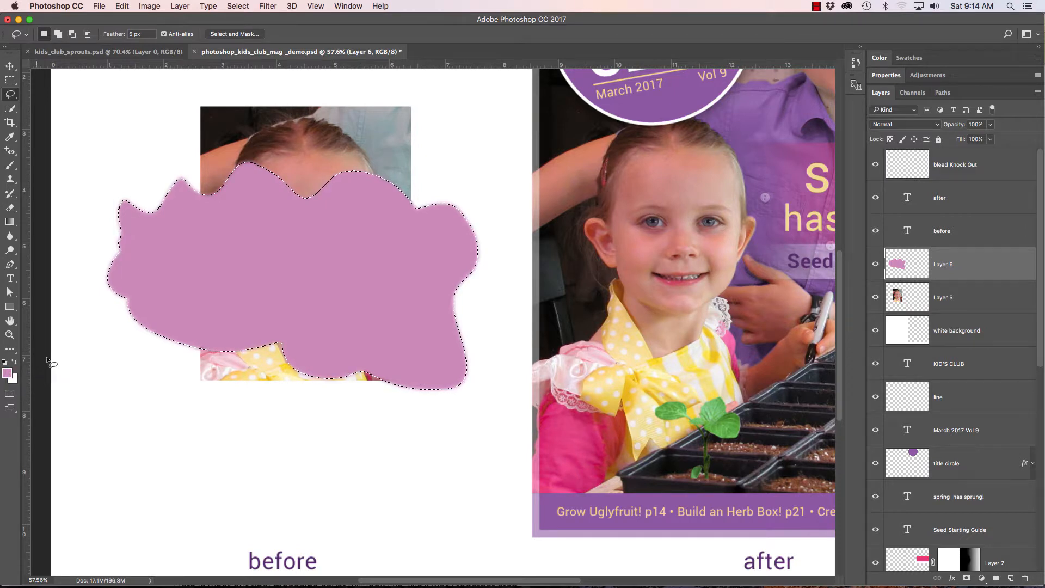
key("super+d")
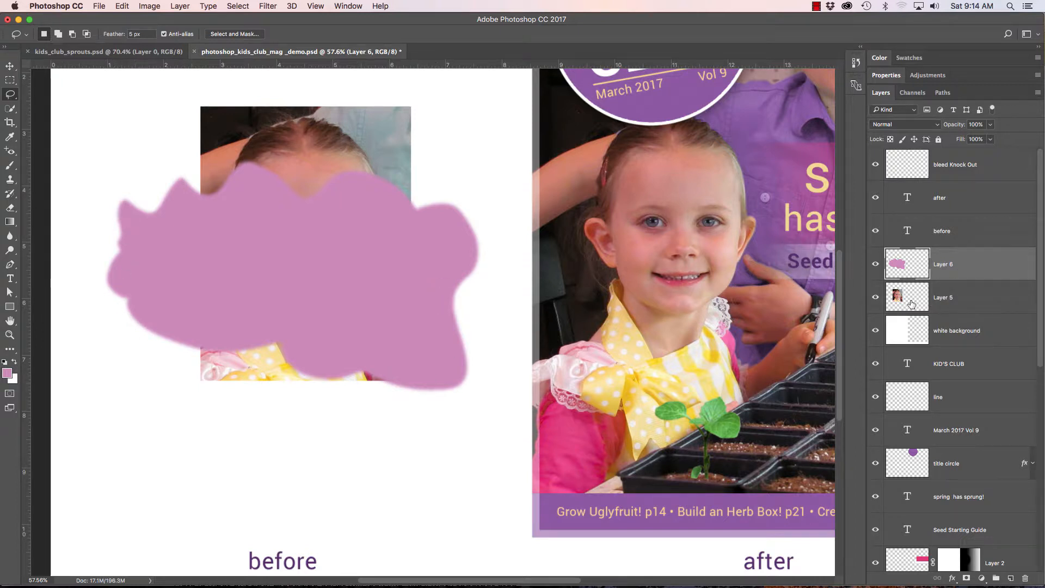
Move Layer 5 above Layer 6 and clip the photo to the pink shape with a clipping mask
left_click_drag(912, 303, 911, 248)
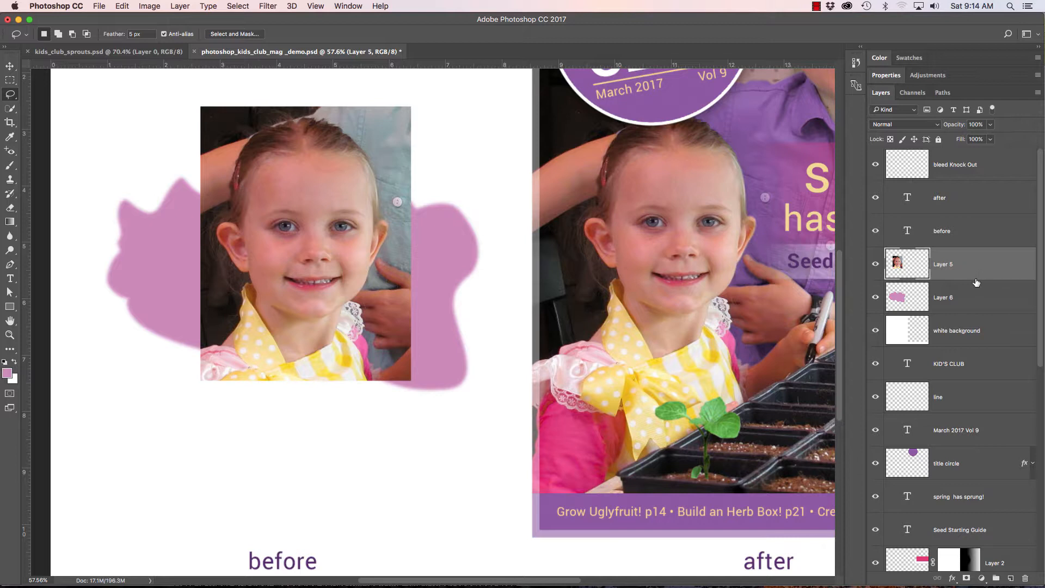
left_click_drag(975, 282, 975, 276)
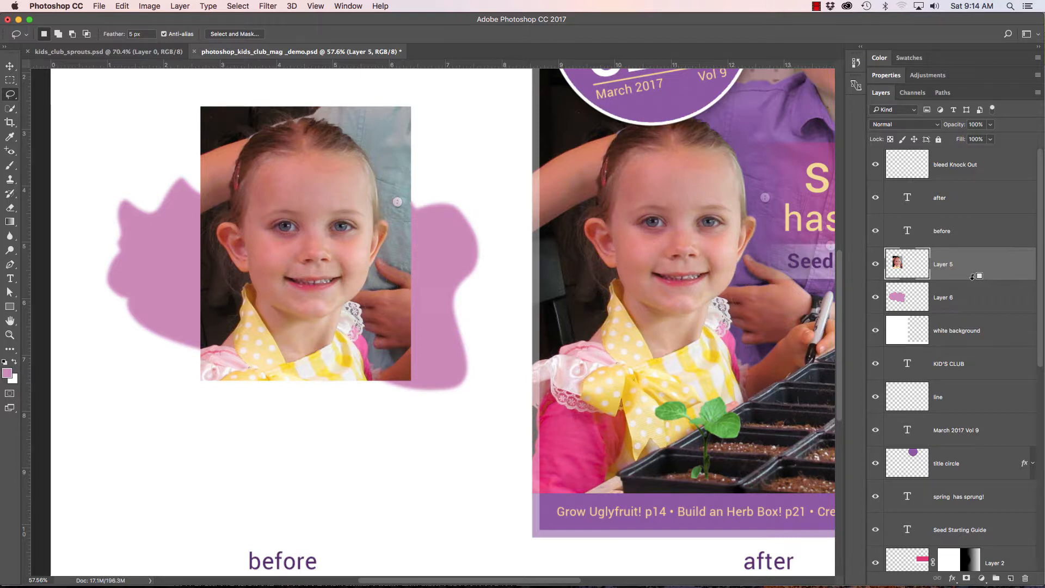
left_click(972, 277, "alt")
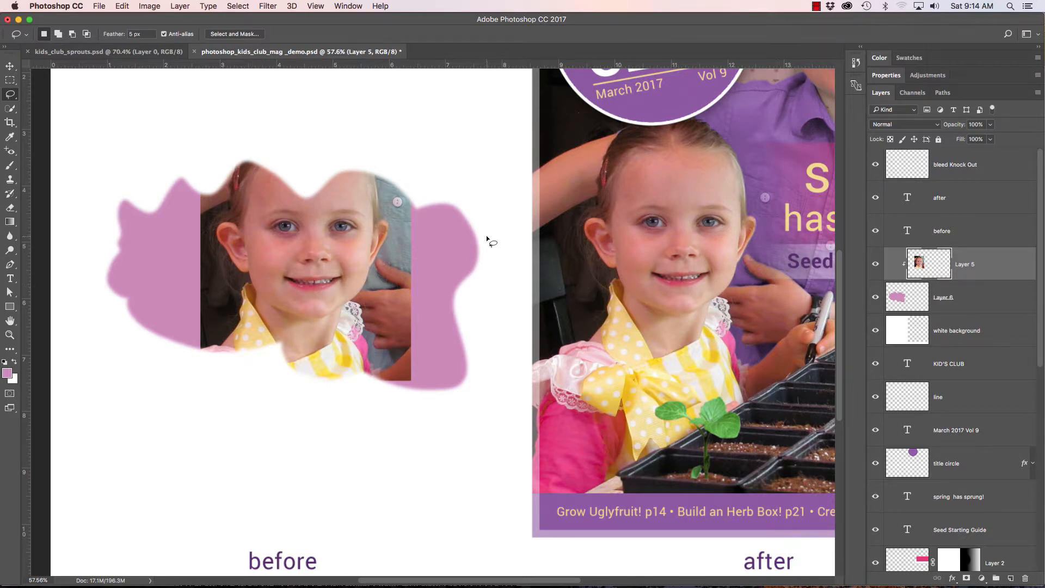
Reposition the clipped Layer 5 photo inside the pink shape and rotate it counterclockwise
mouse_move(404, 198)
left_mouse_down()
mouse_move(468, 231)
mouse_move(415, 197)
left_mouse_up()
left_click_drag(337, 256, 415, 255)
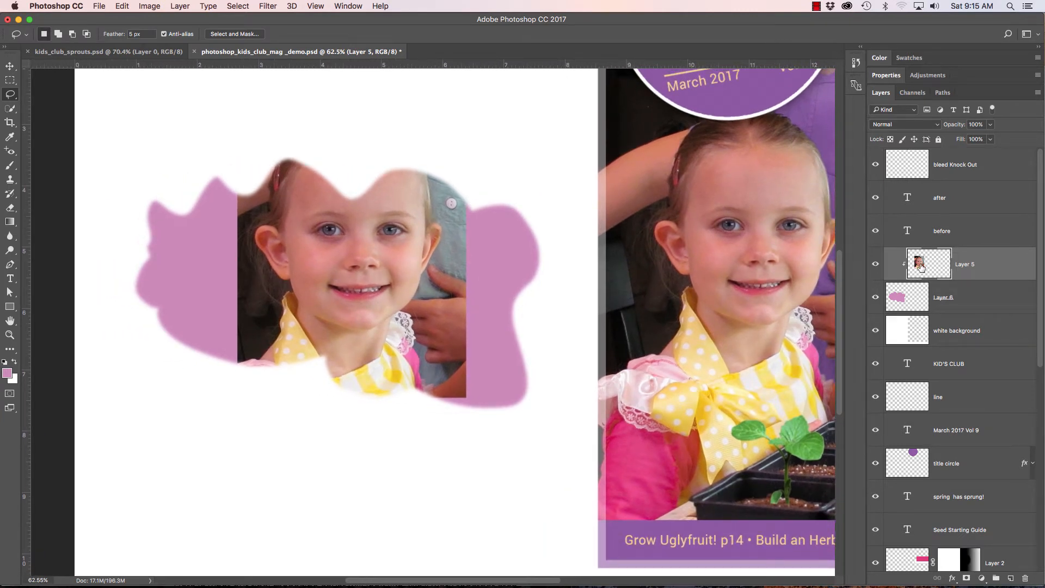
key("v")
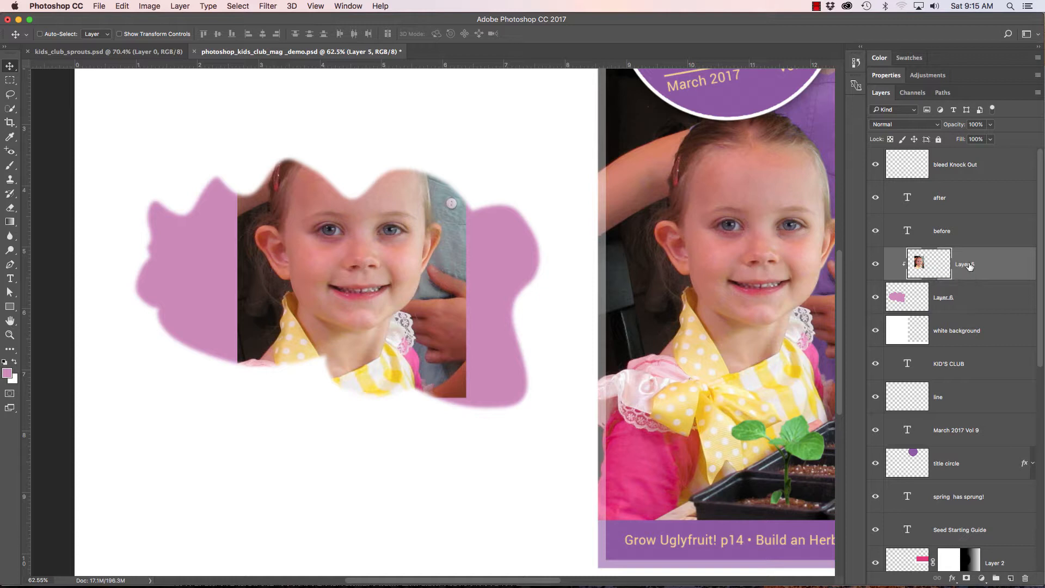
left_click_drag(391, 275, 377, 293)
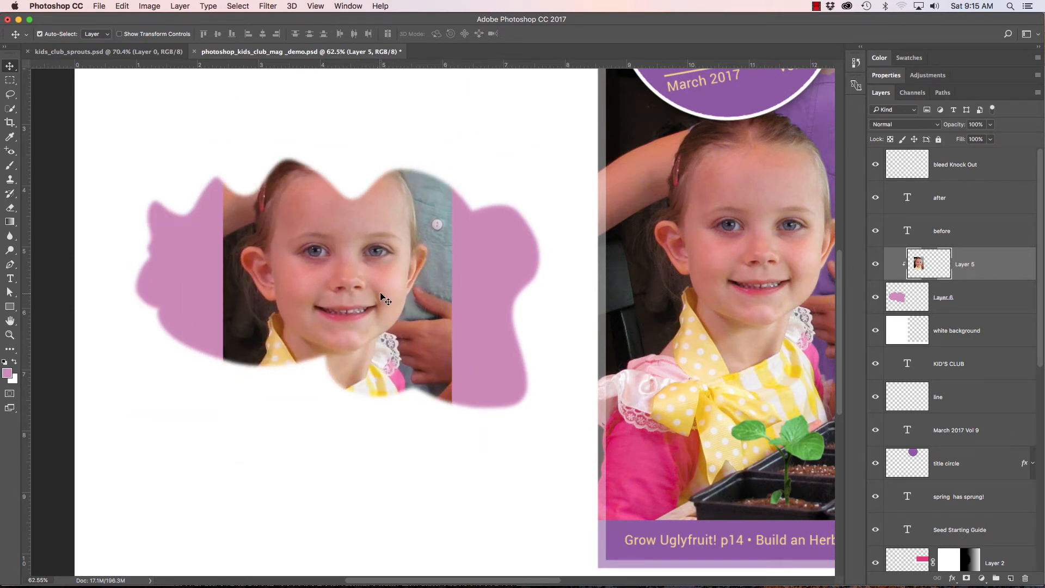
key("ctrl+t")
left_click_drag(451, 118, 364, 109)
key("Return")
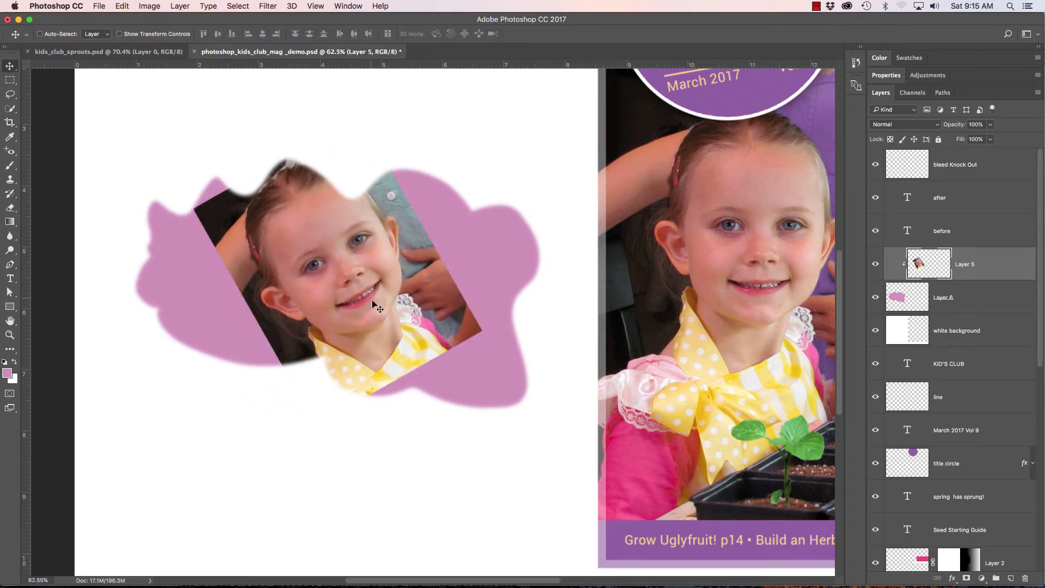
mouse_move(361, 293)
left_mouse_down()
mouse_move(388, 307)
mouse_move(367, 299)
left_mouse_up()
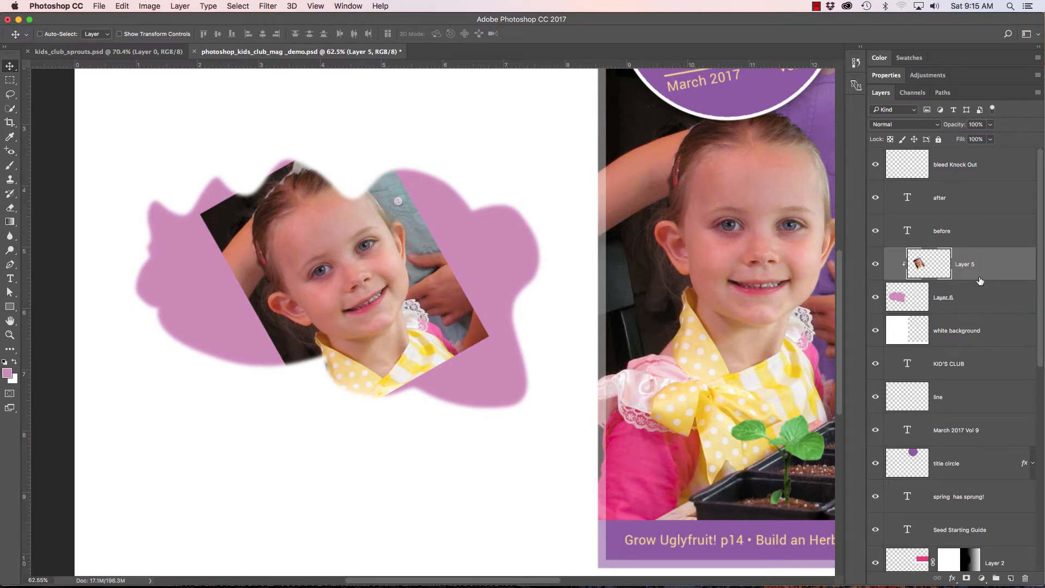
Release the clipping mask between Layer 5 and Layer 6, reapply it, and view the whole cover
left_click_drag(980, 281, 979, 275)
left_click(980, 279, "alt")
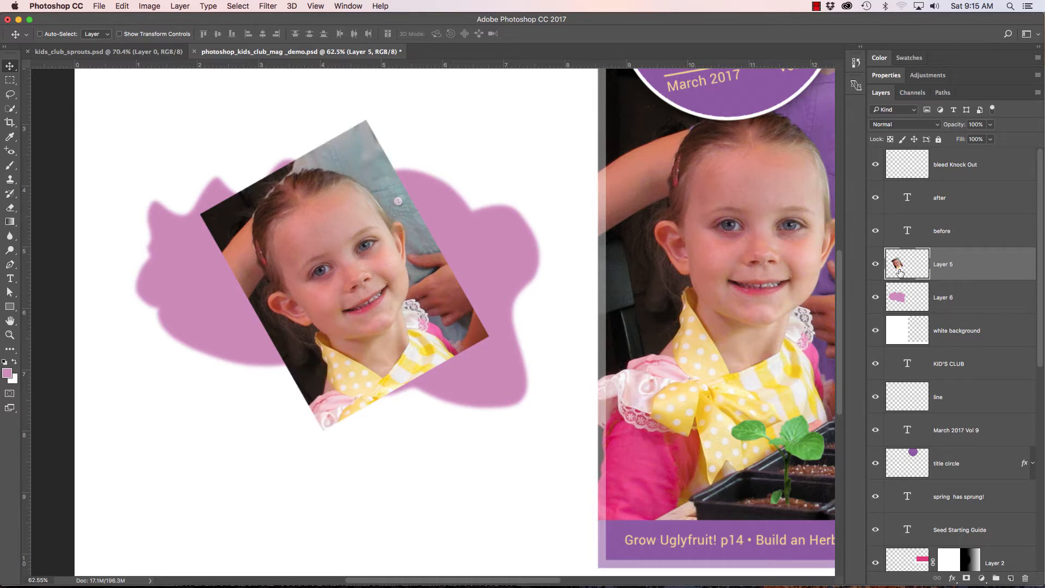
left_click(980, 279, "alt")
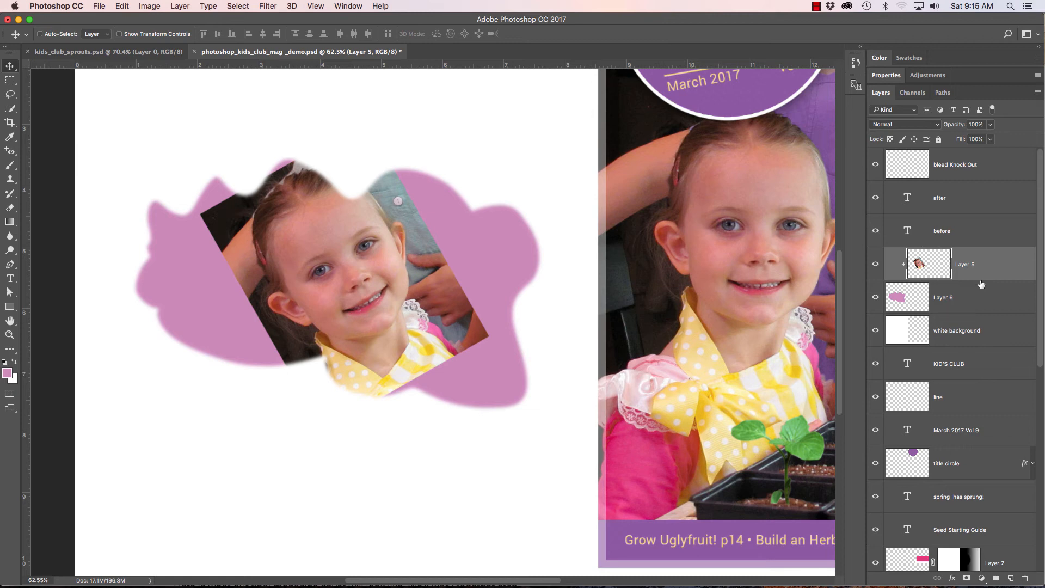
key("super+0")
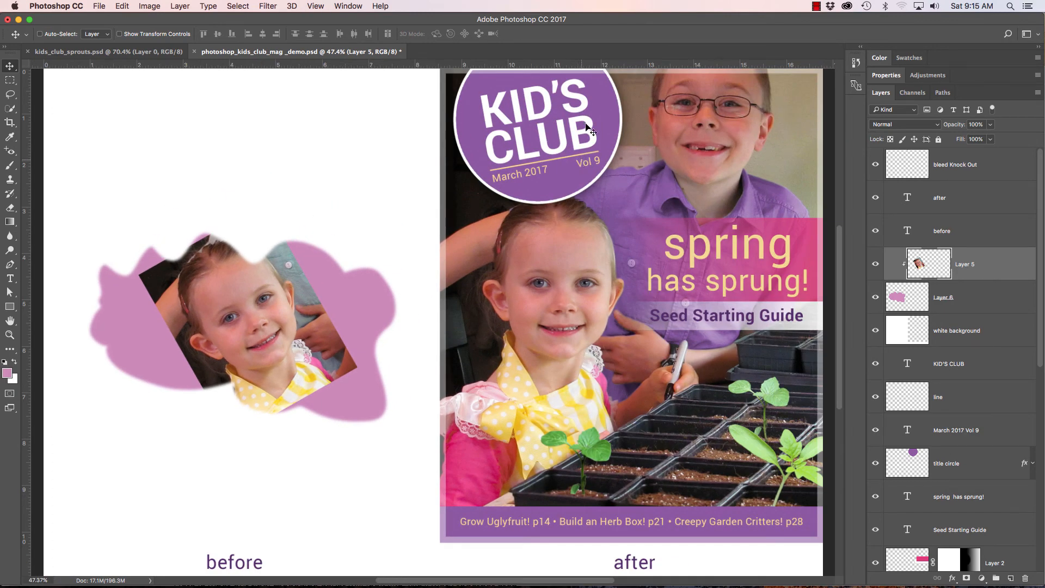